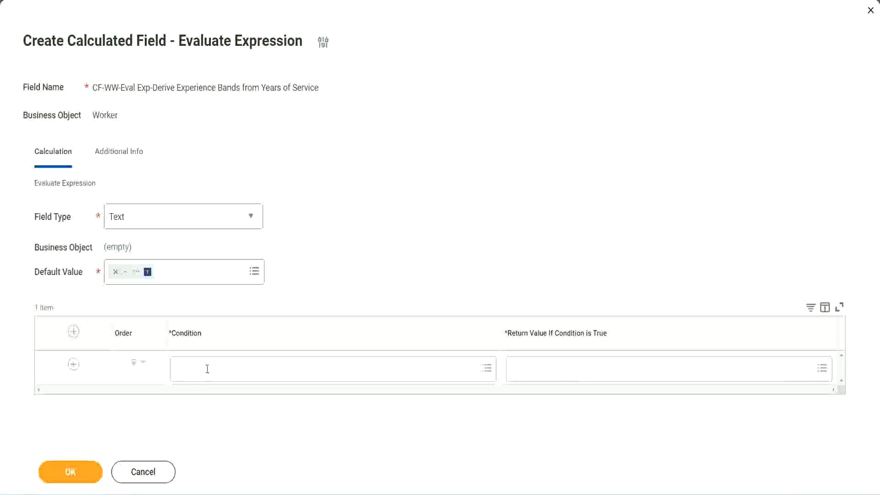
- Copy the Field 1 name from the Notepad++ notes and set the first row's condition to CF-WW-TF-Length of Service between 0 and 7 years
{"action": "left_click", "coordinate": [208, 370]}
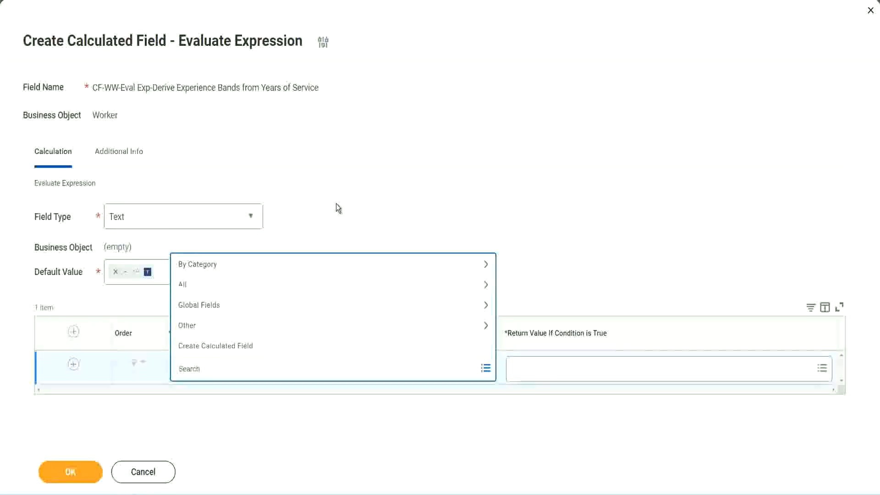
{"action": "key", "text": "Escape"}
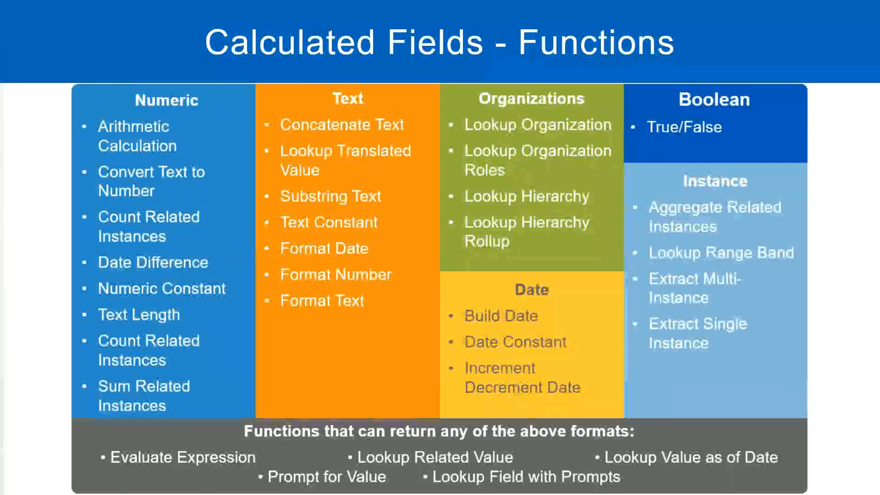
{"action": "key", "text": "alt+Tab"}
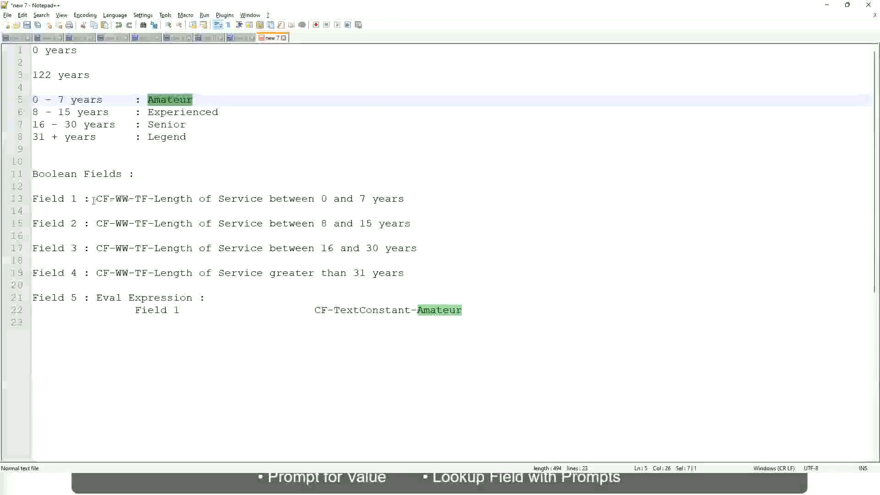
{"action": "left_click_drag", "start_coordinate": [97, 199], "coordinate": [405, 202]}
{"action": "key", "text": "ctrl+c"}
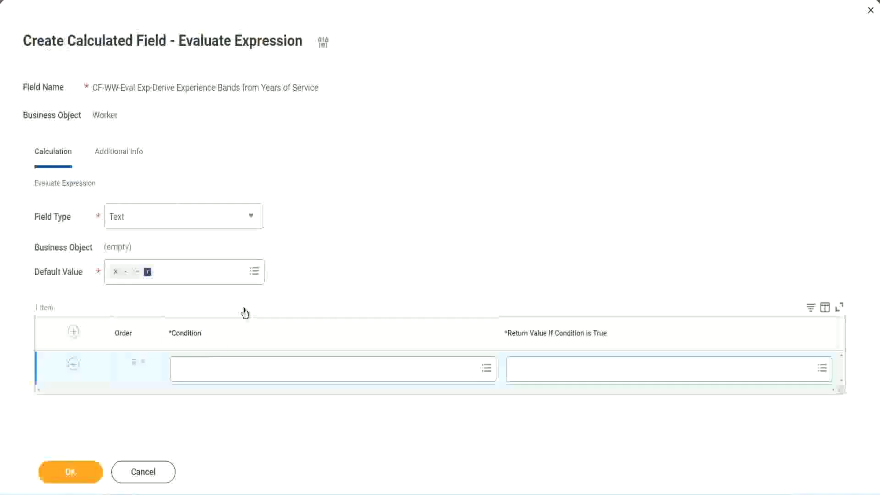
{"action": "left_click", "coordinate": [224, 372]}
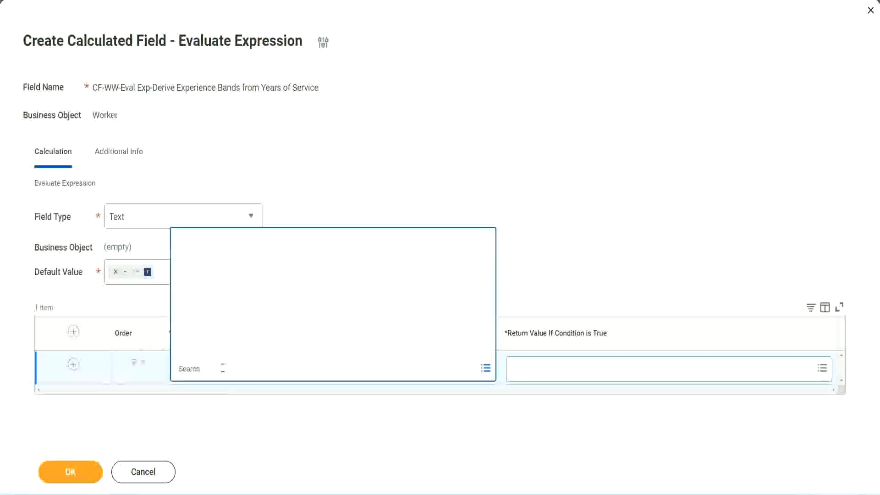
{"action": "key", "text": "ctrl+v"}
{"action": "key", "text": "Return"}
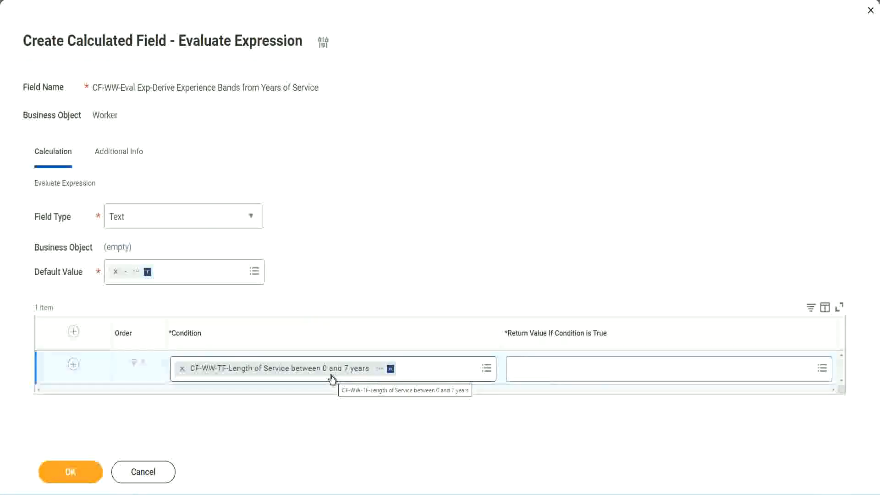
{"action": "left_click", "coordinate": [573, 376]}
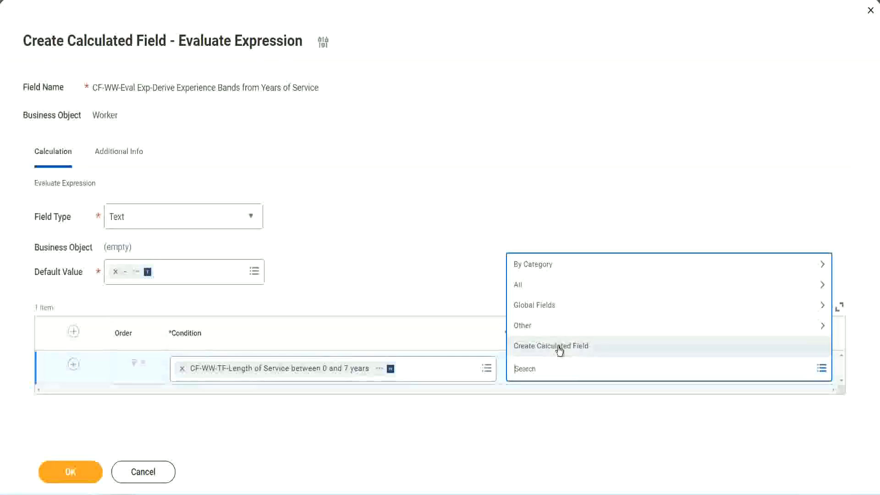
{"action": "left_click", "coordinate": [511, 228]}
{"action": "left_click", "coordinate": [531, 374]}
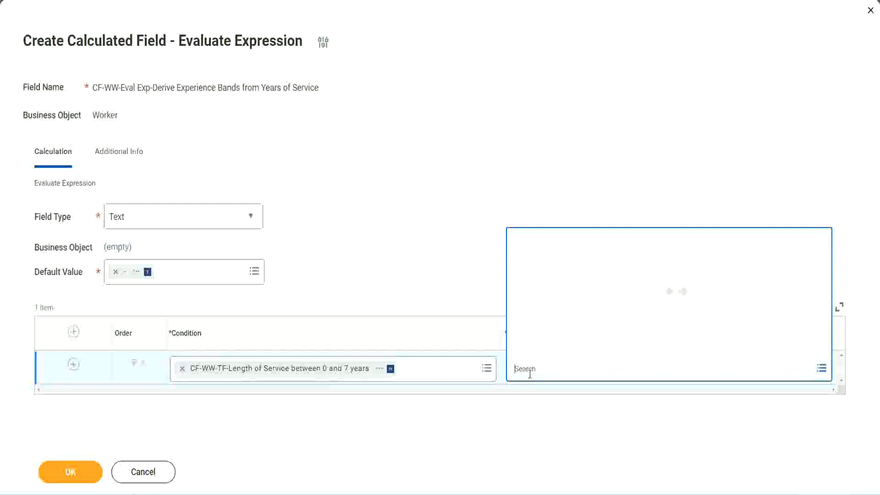
{"action": "type", "text": "Amaterue"}
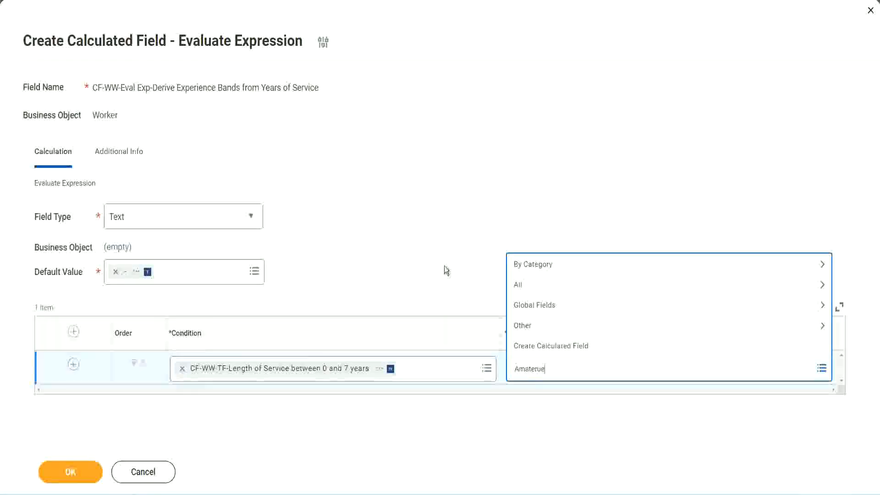
{"action": "left_click", "coordinate": [444, 266]}
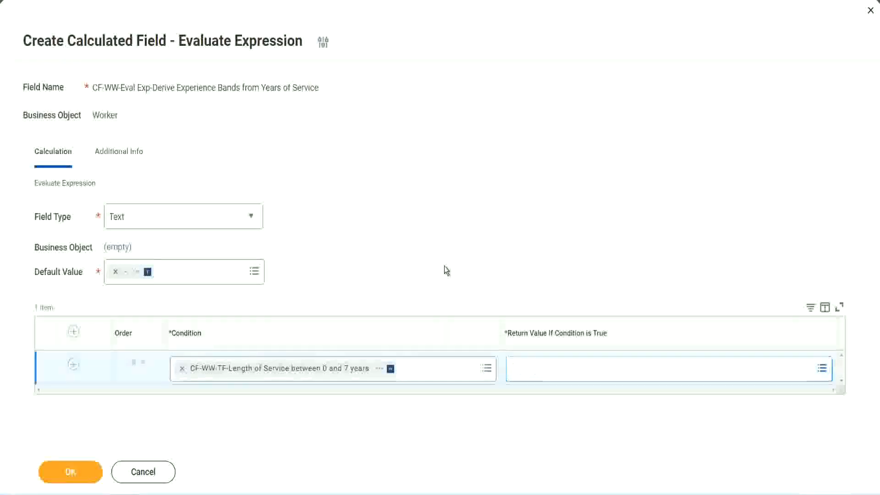
{"action": "left_click", "coordinate": [554, 376]}
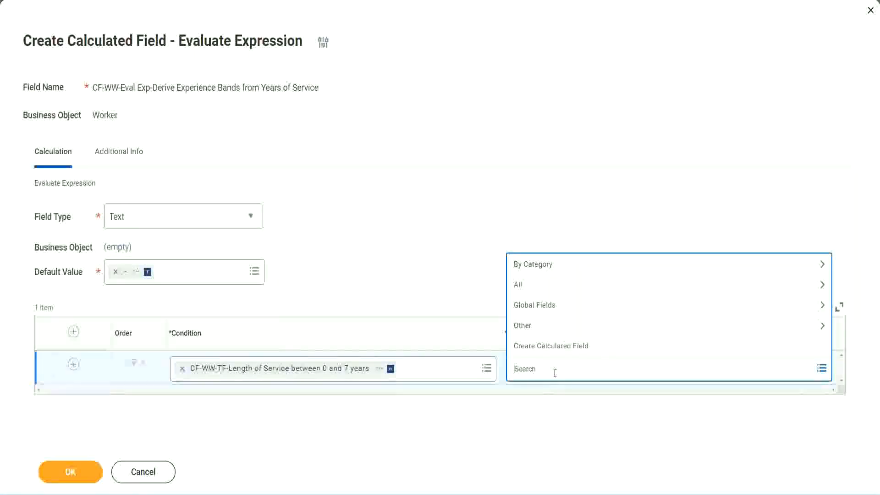
{"action": "left_click", "coordinate": [446, 271]}
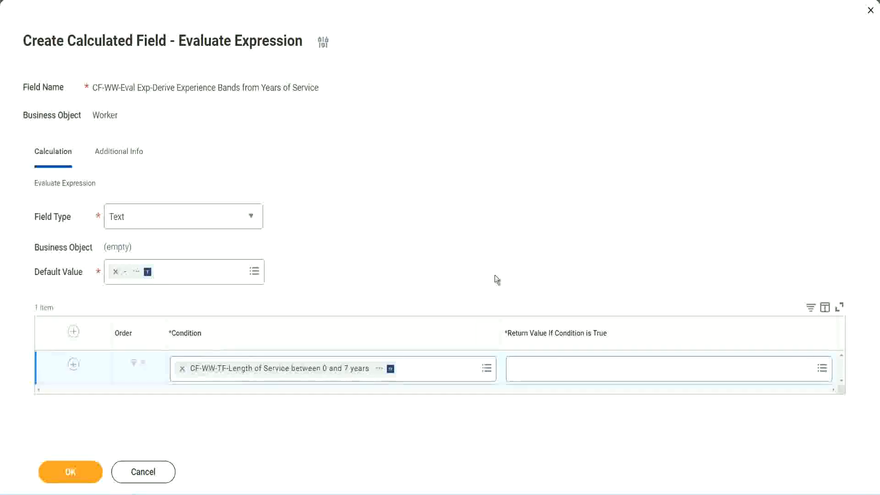
{"action": "left_click", "coordinate": [588, 371]}
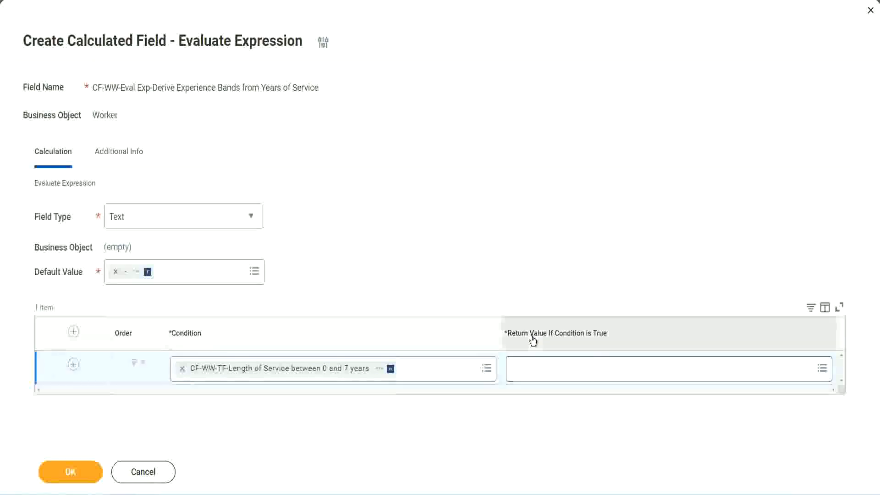
- Start a new calculated field from the first row's return value and name it CF-WW-TC-Amateur
{"action": "left_click", "coordinate": [570, 371]}
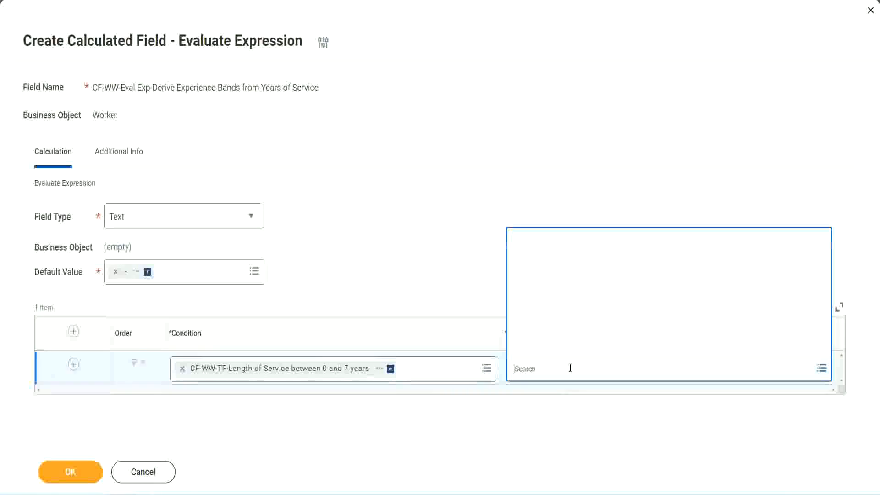
{"action": "left_click", "coordinate": [564, 348]}
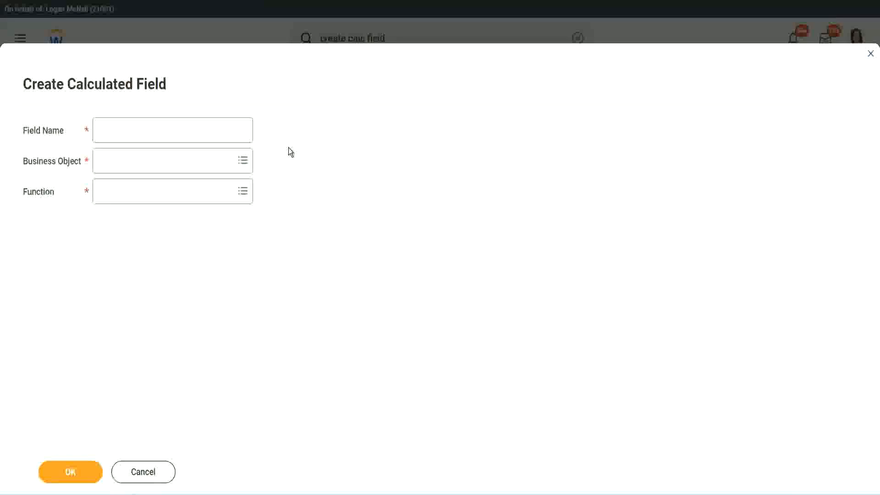
{"action": "left_click", "coordinate": [108, 131]}
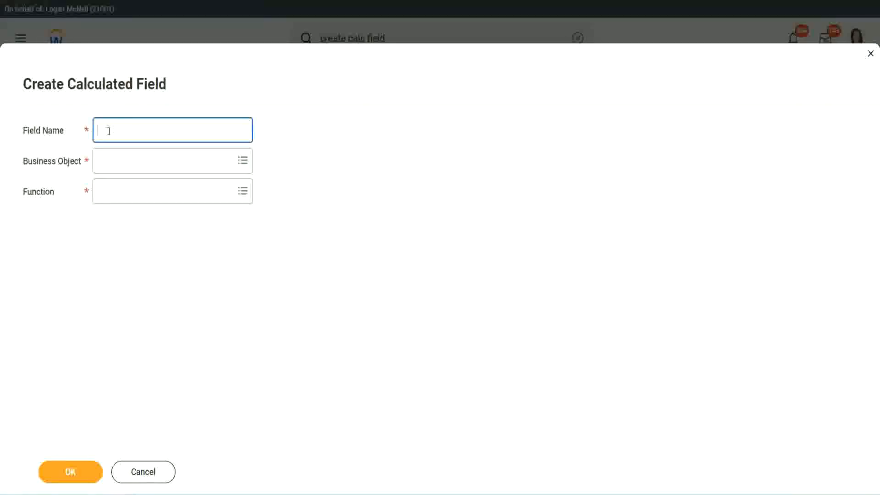
{"action": "type", "text": "CF-TC-Am"}
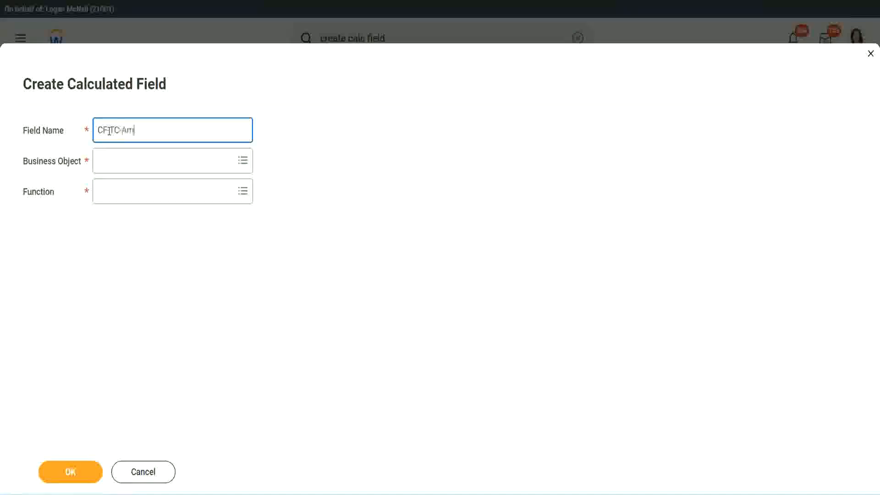
{"action": "type", "text": "ateur"}
{"action": "left_click", "coordinate": [110, 129]}
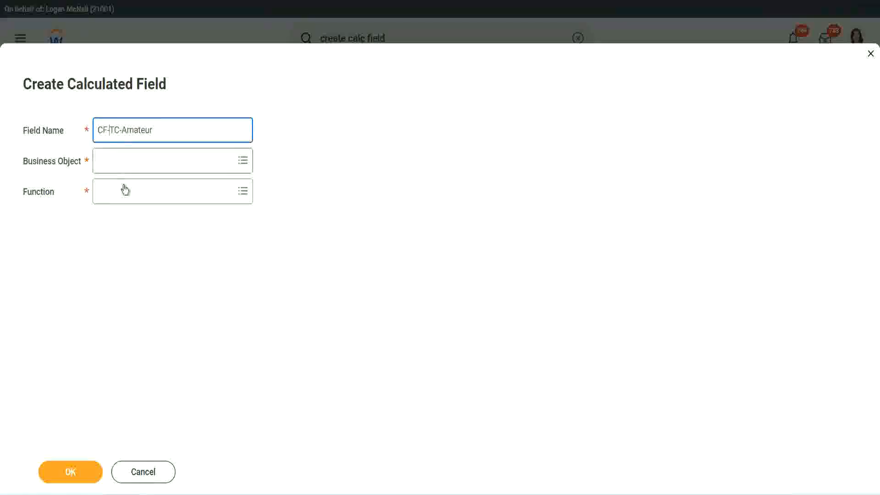
{"action": "type", "text": "WW-"}
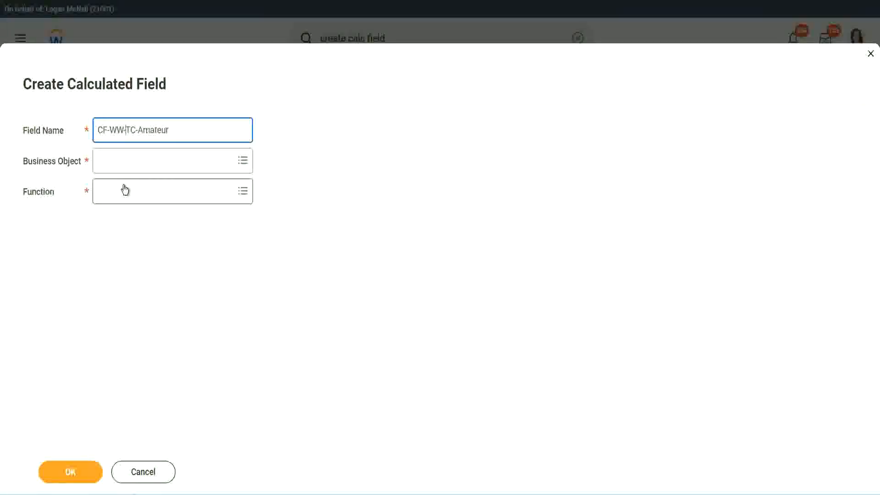
- Set the new calculated field's business object to Global
{"action": "left_click", "coordinate": [124, 161]}
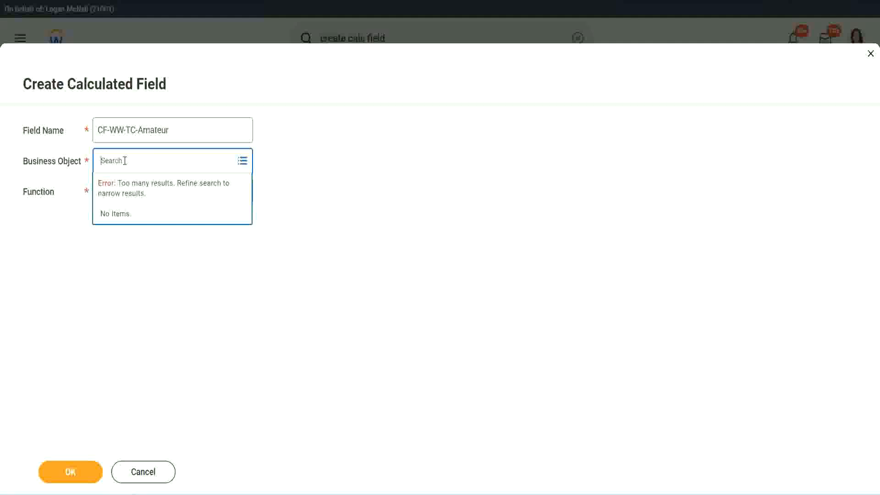
{"action": "type", "text": "worker"}
{"action": "key", "text": "BackSpace"}
{"action": "type", "text": "global"}
{"action": "key", "text": "Return"}
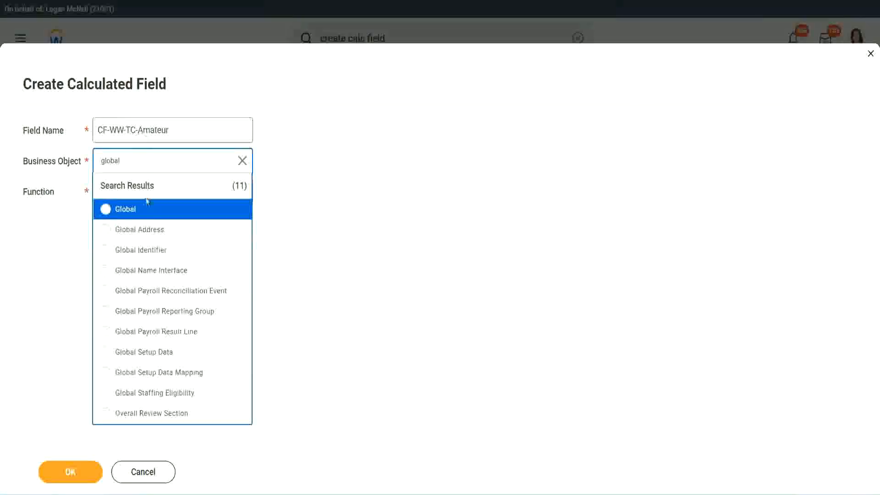
{"action": "left_click", "coordinate": [137, 212]}
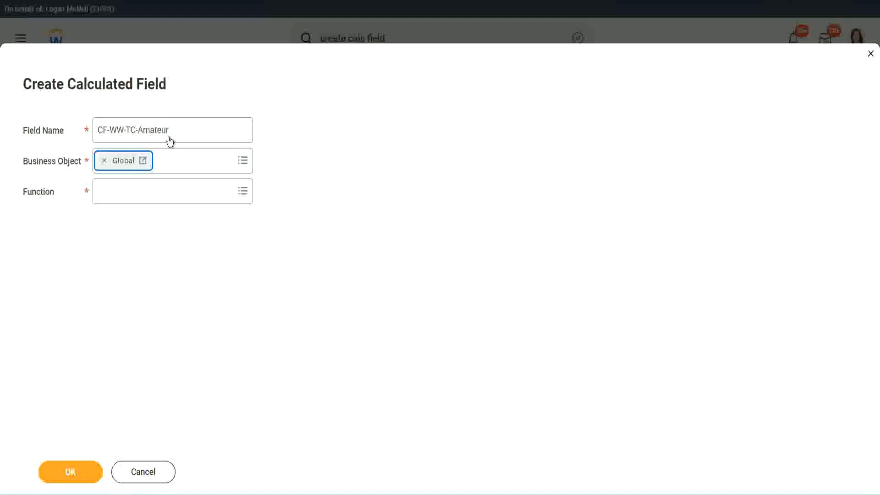
{"action": "triple_click", "coordinate": [228, 123]}
{"action": "left_click", "coordinate": [192, 131]}
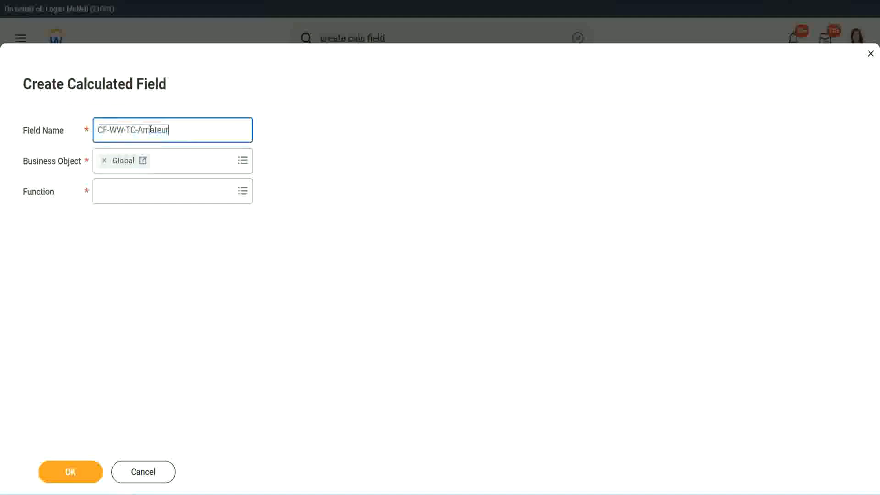
{"action": "double_click", "coordinate": [153, 130]}
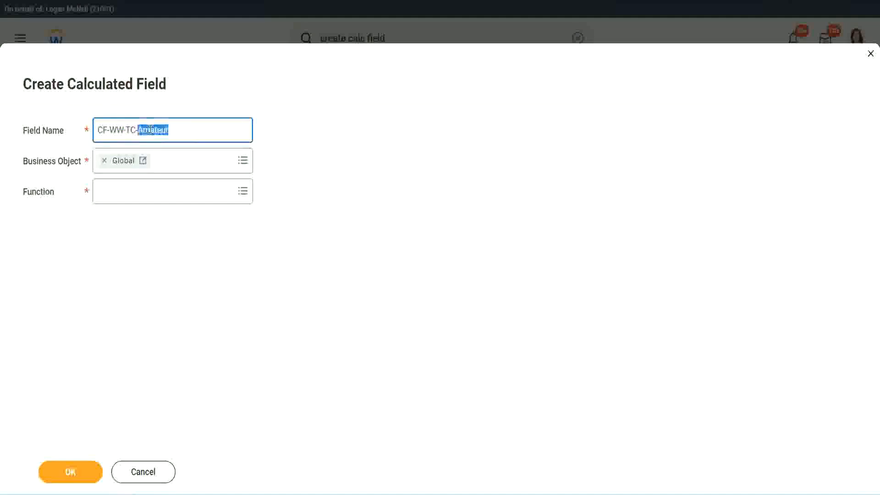
{"action": "left_click", "coordinate": [182, 128]}
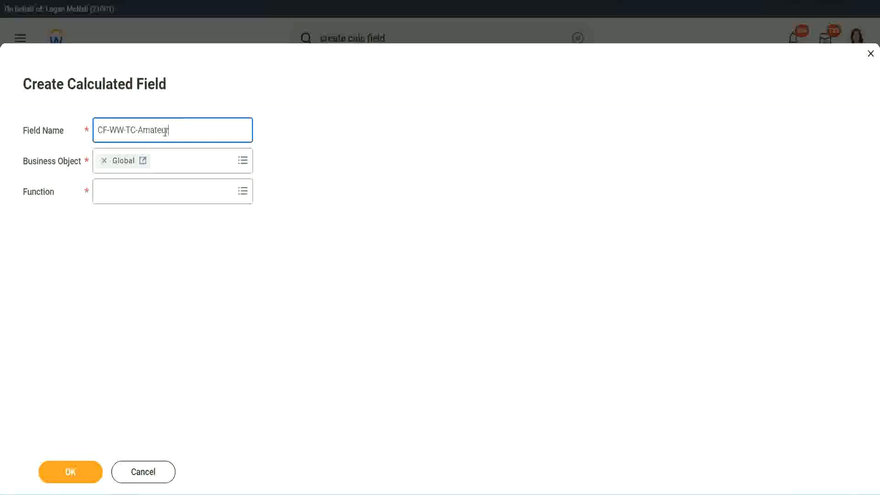
{"action": "double_click", "coordinate": [165, 132]}
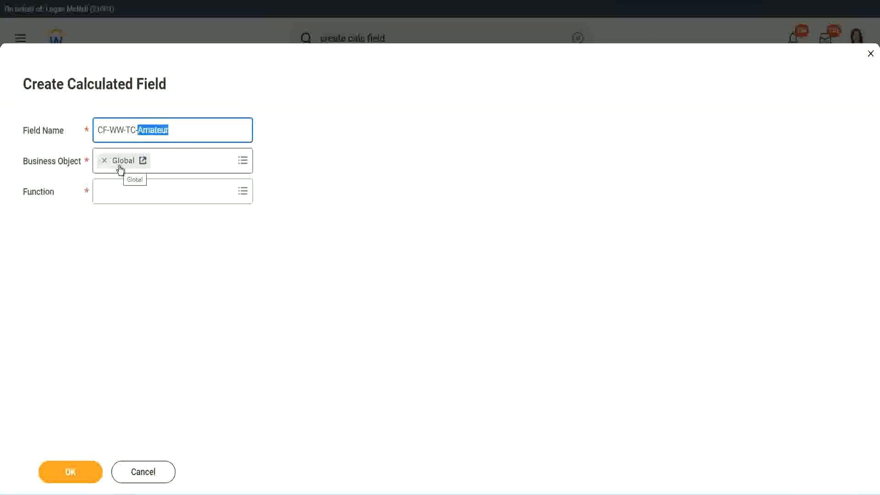
- Choose Text Constant as the new field's function and continue to its calculation details
{"action": "left_click", "coordinate": [122, 192]}
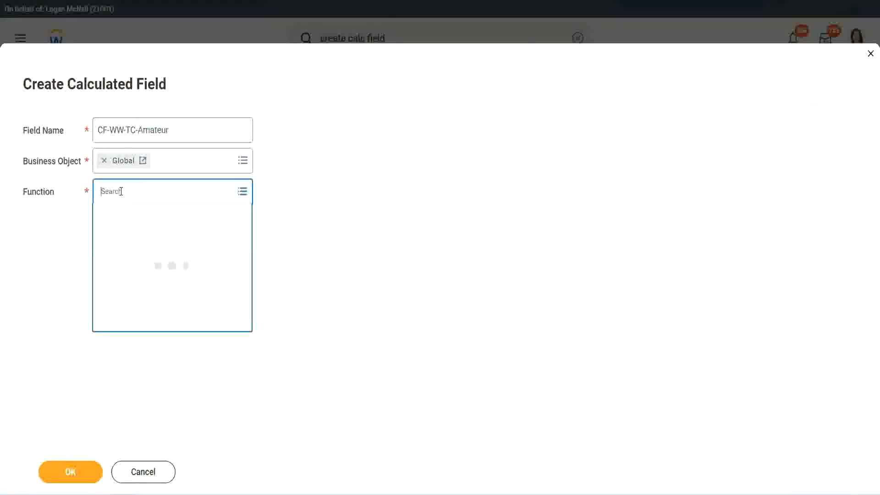
{"action": "type", "text": "text const"}
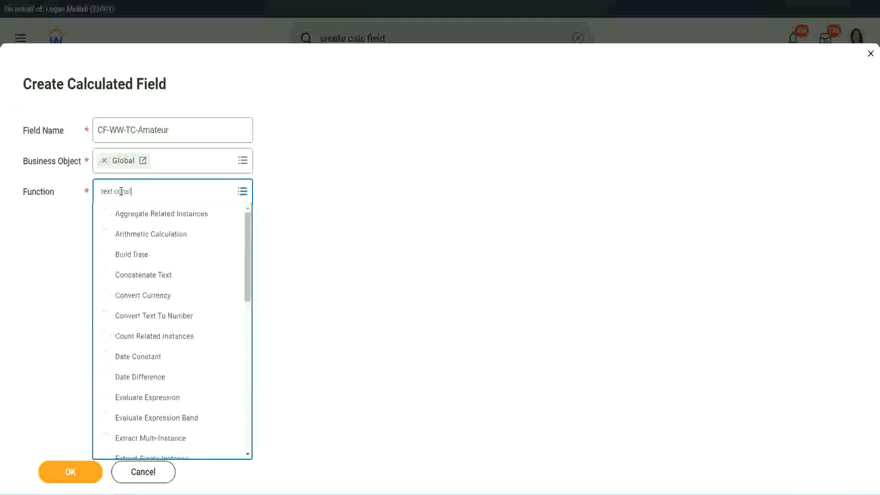
{"action": "key", "text": "Return"}
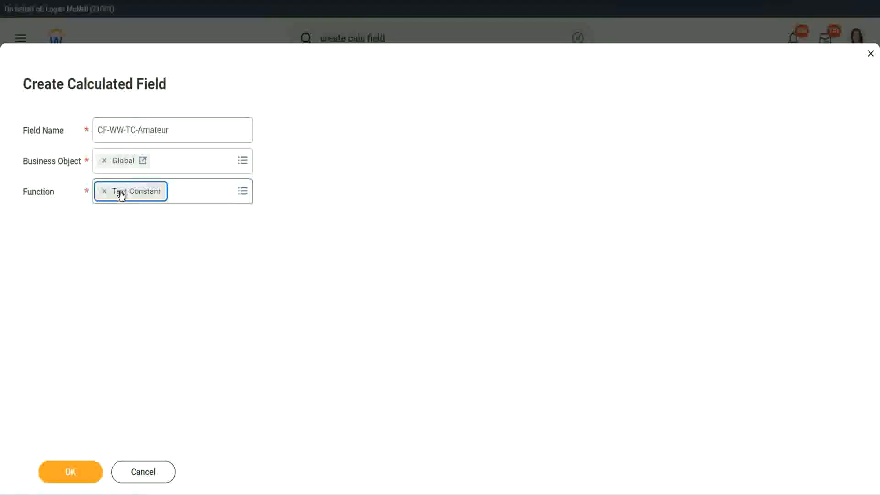
{"action": "left_click", "coordinate": [74, 477]}
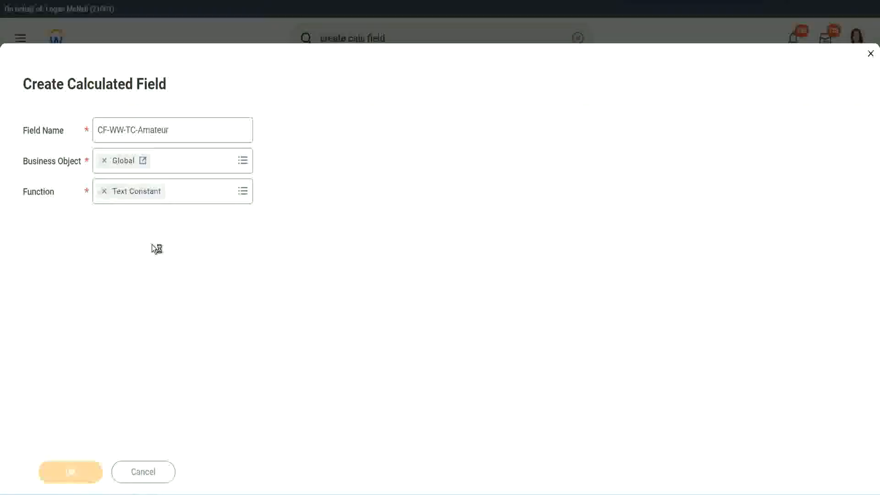
- Set the text constant to Amateur and save the field as the first row's return value
{"action": "left_click", "coordinate": [147, 260]}
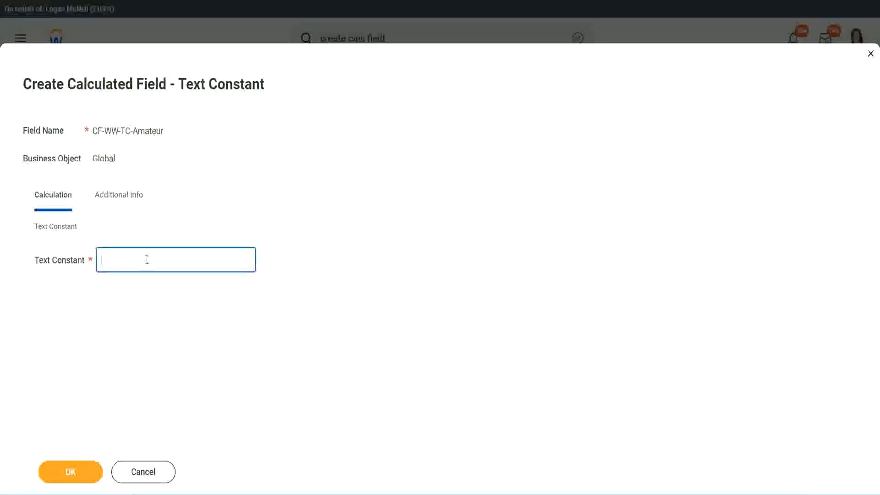
{"action": "type", "text": "Amateur"}
{"action": "left_click", "coordinate": [70, 472]}
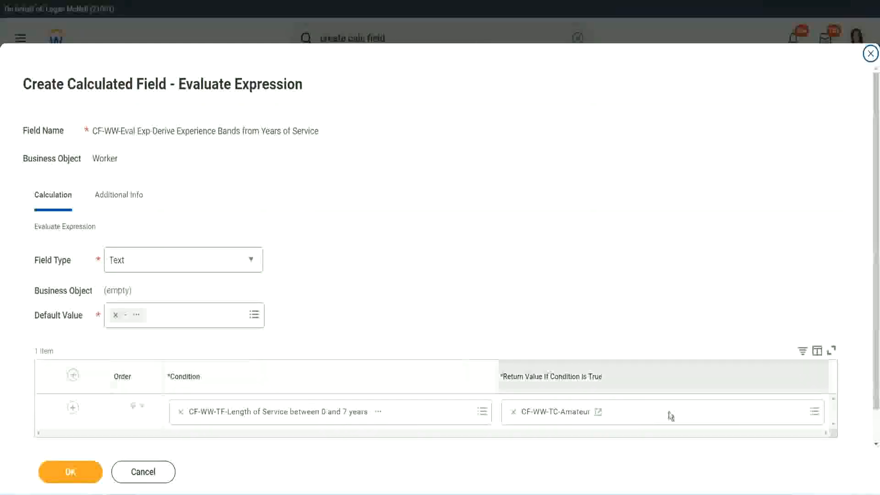
- Copy the first row's return value name and add three blank condition rows beneath it
{"action": "right_click", "coordinate": [545, 413]}
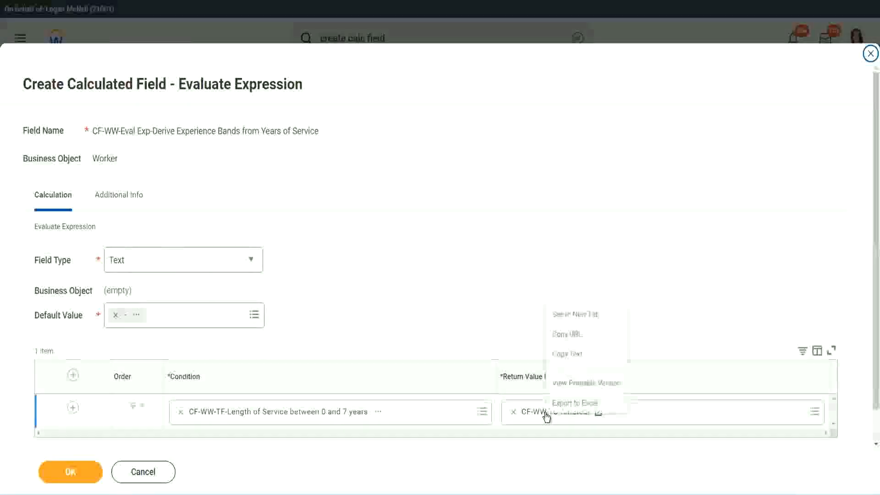
{"action": "left_click", "coordinate": [573, 355]}
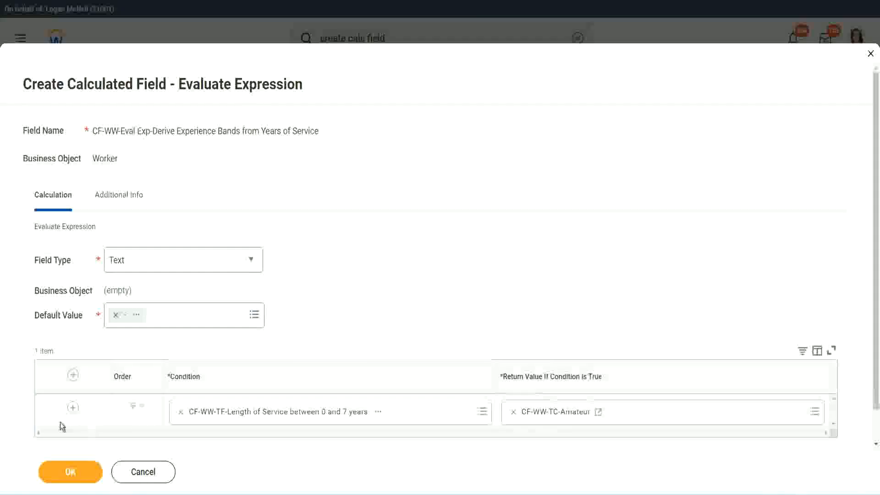
{"action": "left_click", "coordinate": [72, 409]}
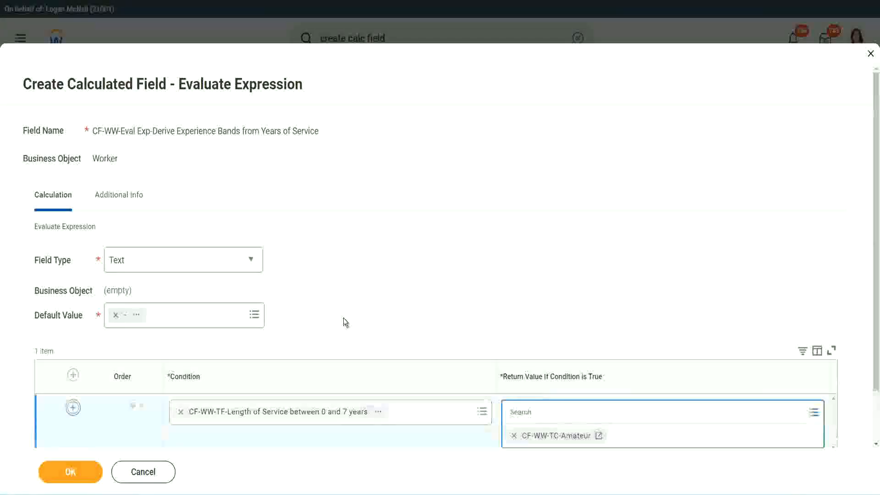
{"action": "scroll", "coordinate": [342, 318], "scroll_direction": "down", "scroll_amount": 2}
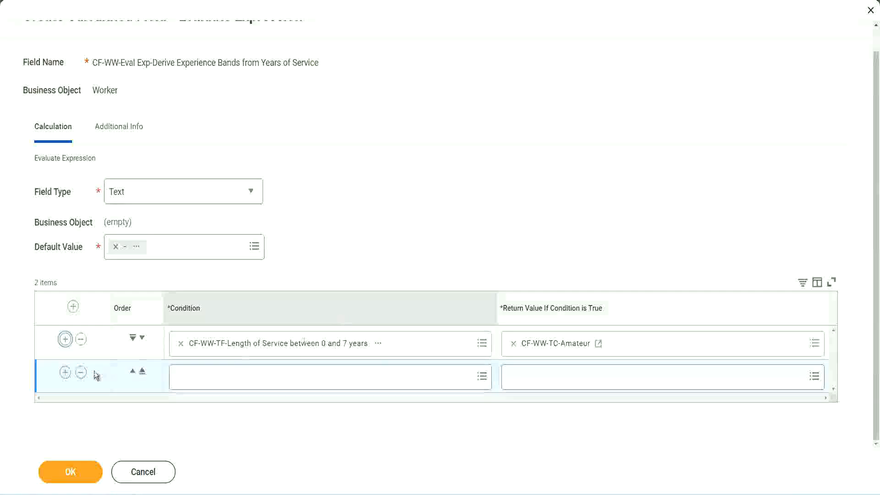
{"action": "left_click", "coordinate": [67, 376]}
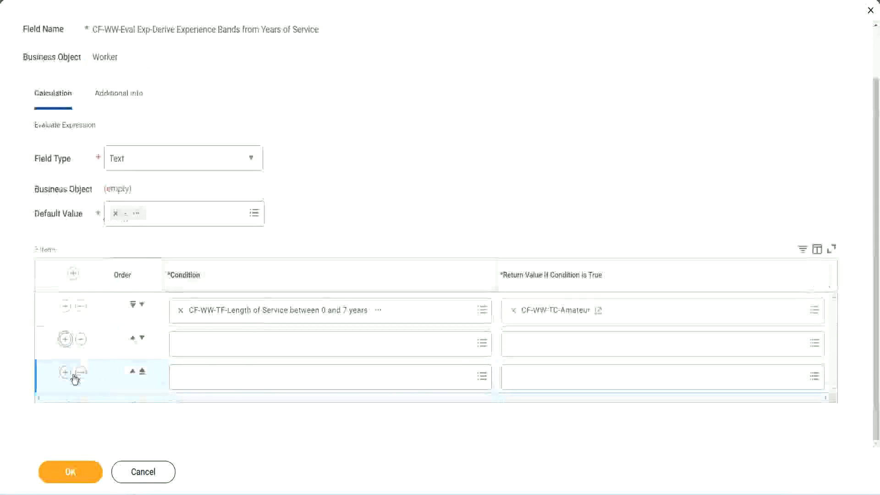
- Set the second row's condition to CF-WW-TF-Length of Service between 8 and 15 years
{"action": "left_click", "coordinate": [217, 346]}
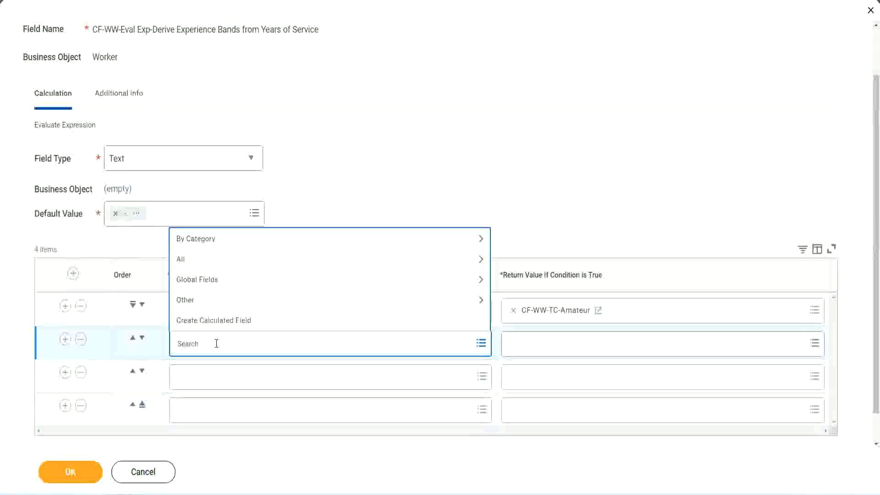
{"action": "type", "text": "cf-ww-t"}
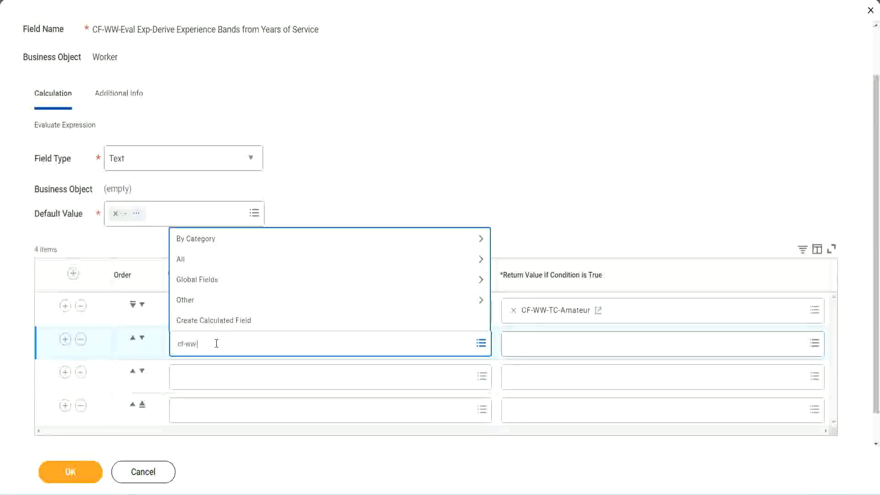
{"action": "type", "text": "f"}
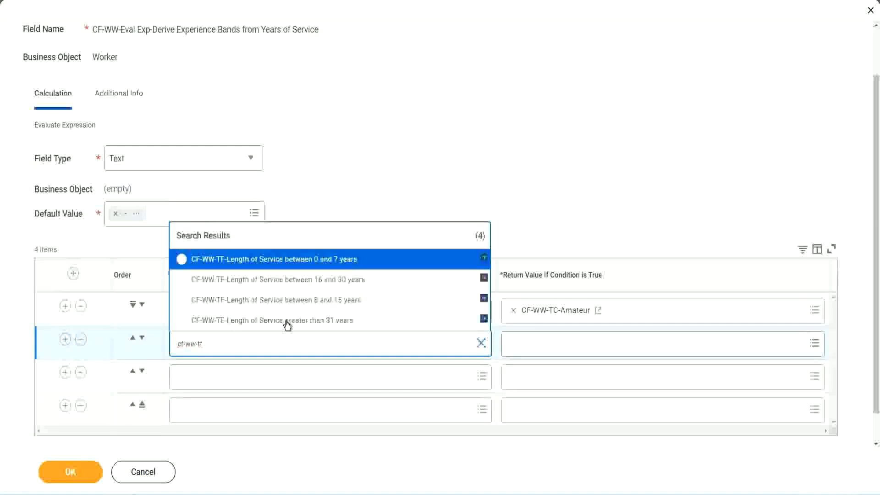
{"action": "left_click", "coordinate": [339, 302]}
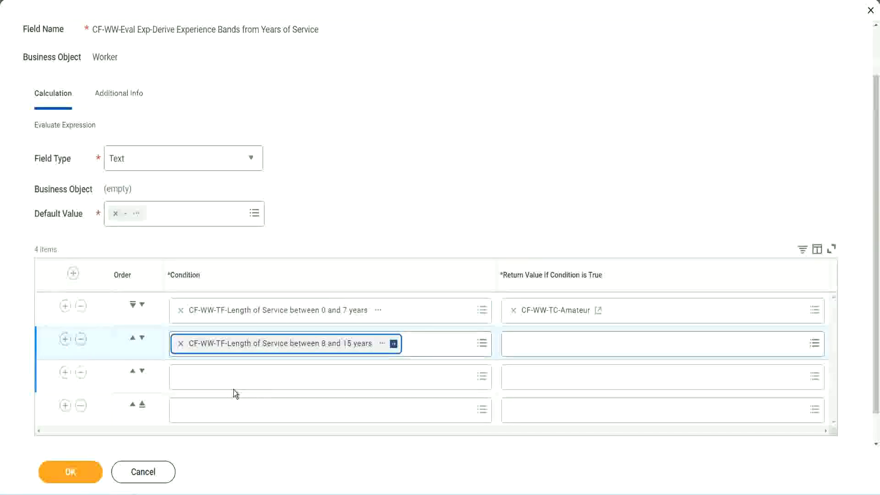
- Set the third row's condition to CF-WW-TF-Length of Service between 16 and 30 years
{"action": "left_click", "coordinate": [222, 377]}
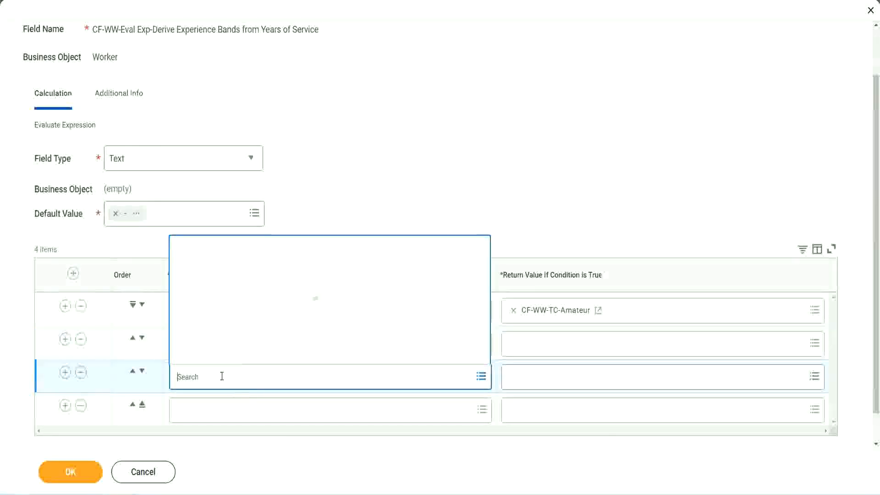
{"action": "type", "text": "cf-ww-tf"}
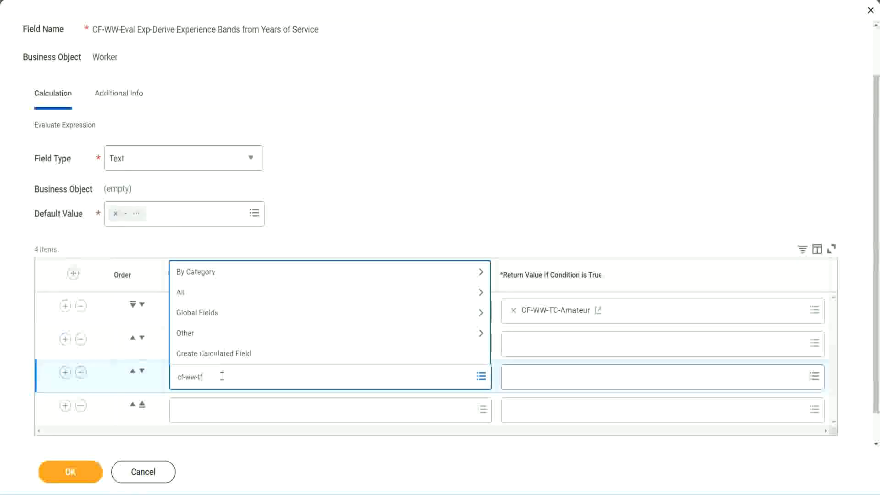
{"action": "key", "text": "Return"}
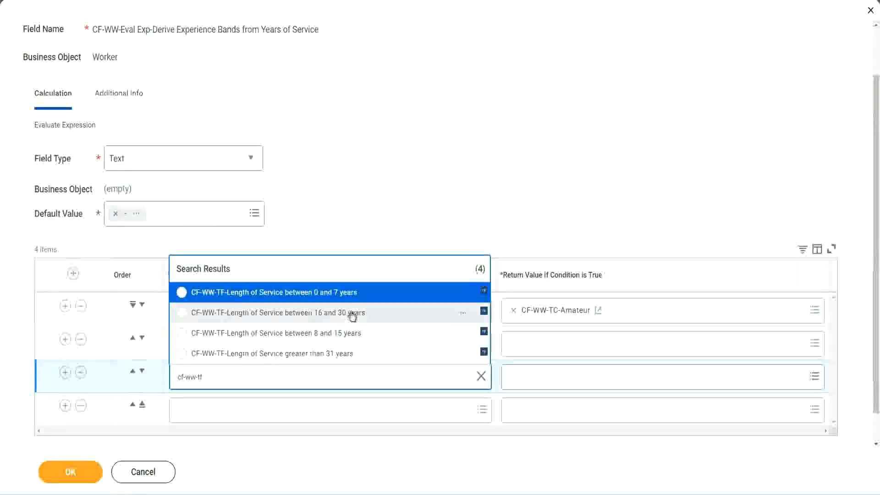
{"action": "left_click", "coordinate": [353, 317]}
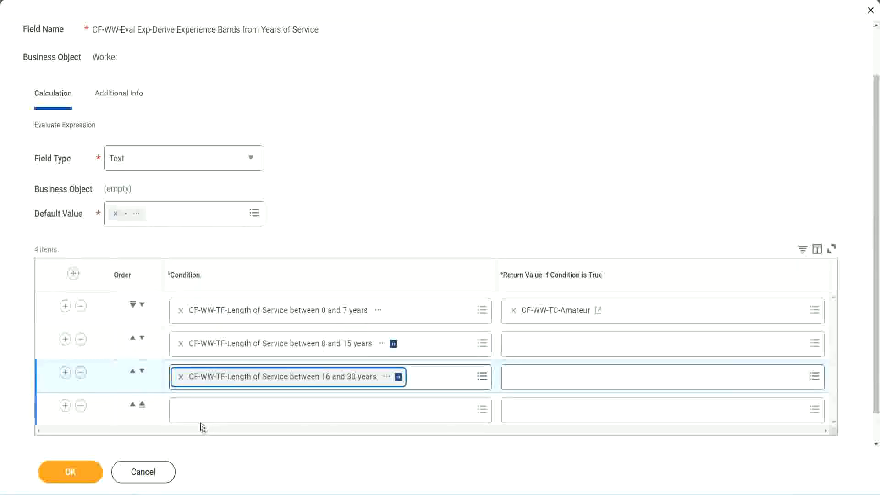
- Set the fourth row's condition to CF-WW-TF-Length of Service greater than 31 years
{"action": "left_click", "coordinate": [208, 412]}
{"action": "type", "text": "c"}
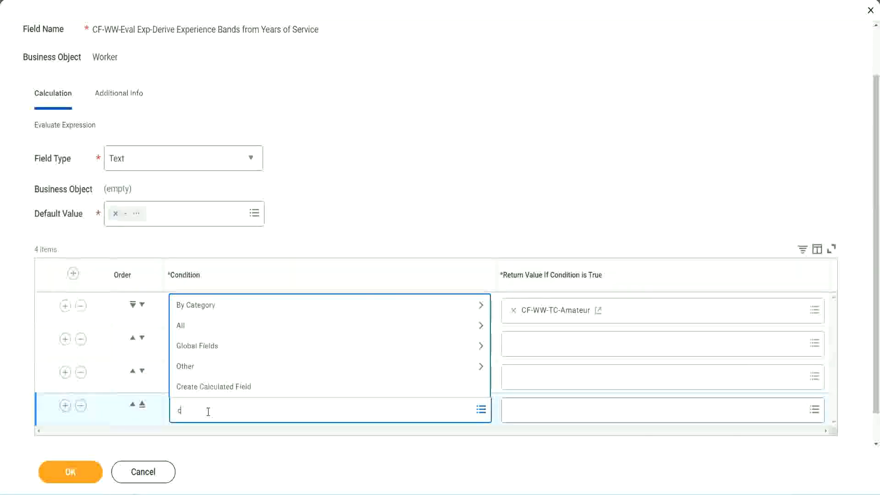
{"action": "type", "text": "f-ww"}
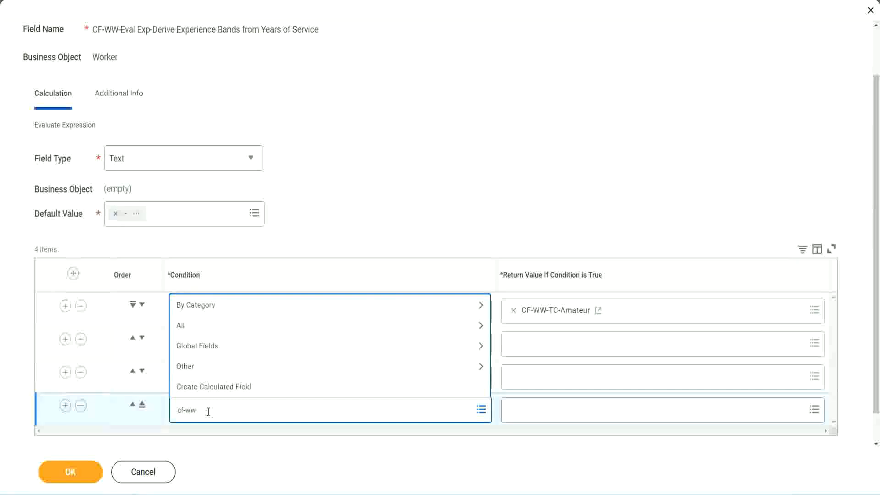
{"action": "type", "text": " tf 31"}
{"action": "key", "text": "Return"}
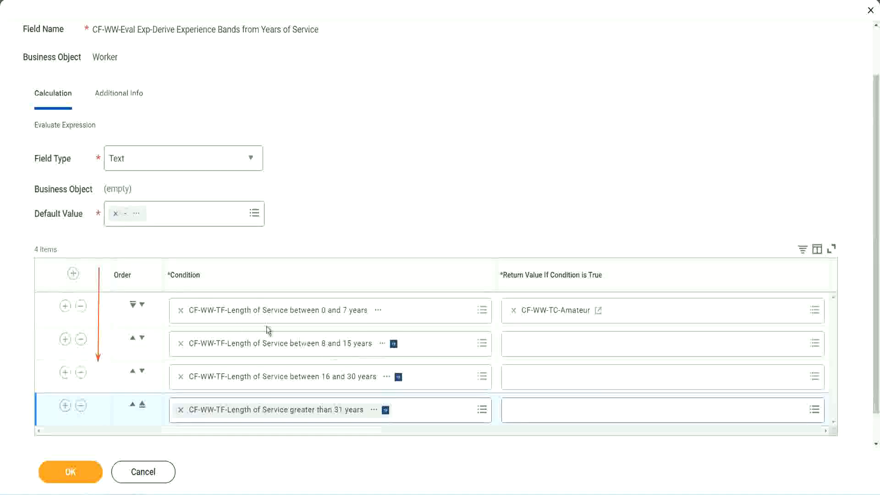
- Try moving the 8 to 15 years condition above the 0 to 7 years condition, and return it to second place
{"action": "left_click", "coordinate": [133, 339]}
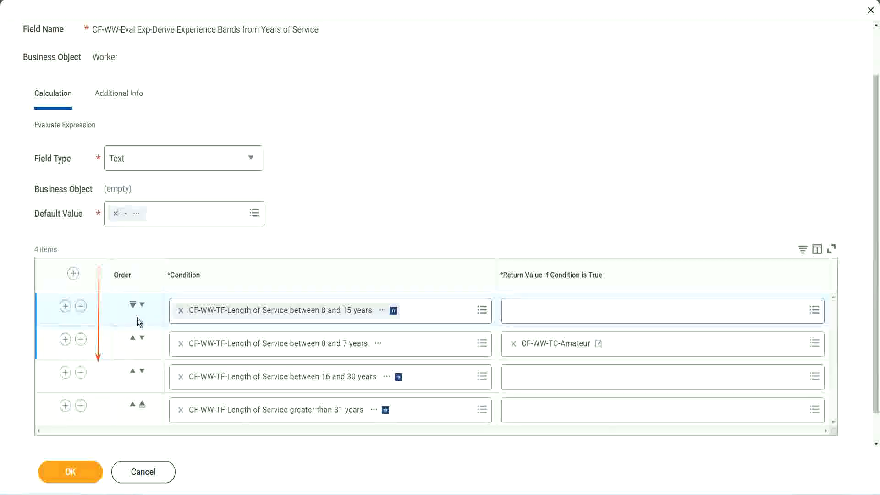
{"action": "left_click", "coordinate": [142, 305]}
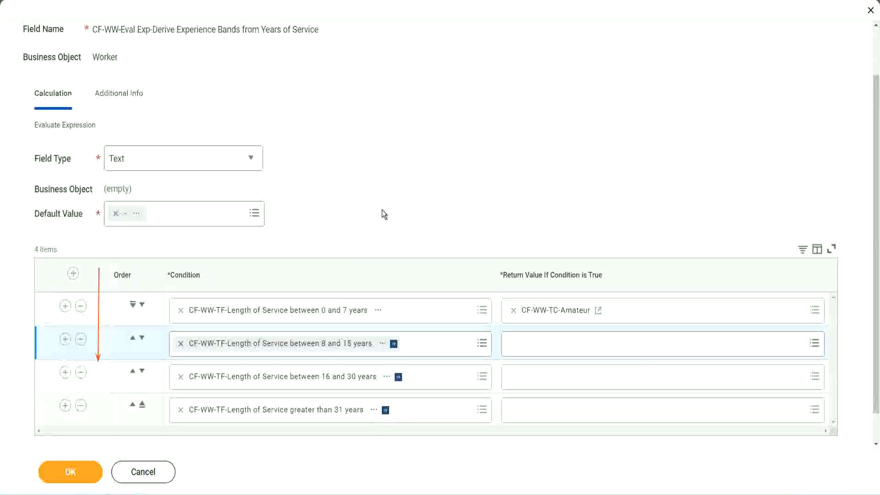
{"action": "left_click", "coordinate": [133, 339]}
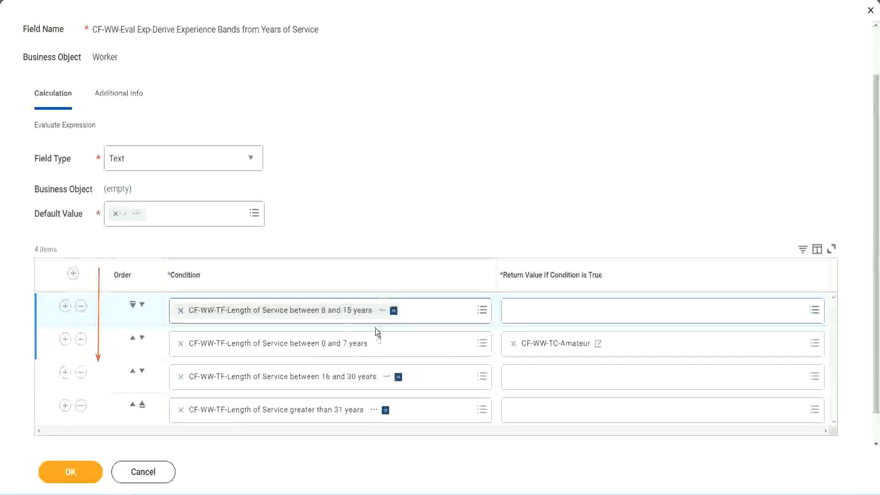
{"action": "left_click", "coordinate": [360, 311]}
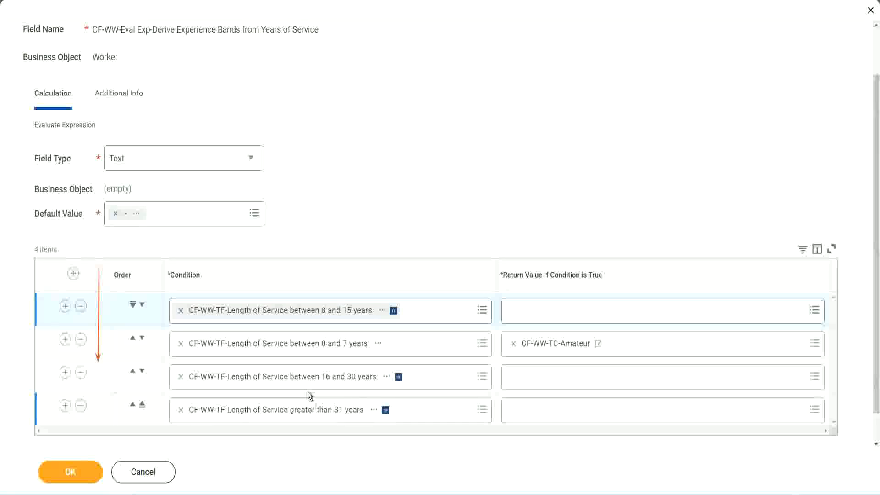
{"action": "right_click", "coordinate": [558, 351]}
{"action": "left_click", "coordinate": [527, 395]}
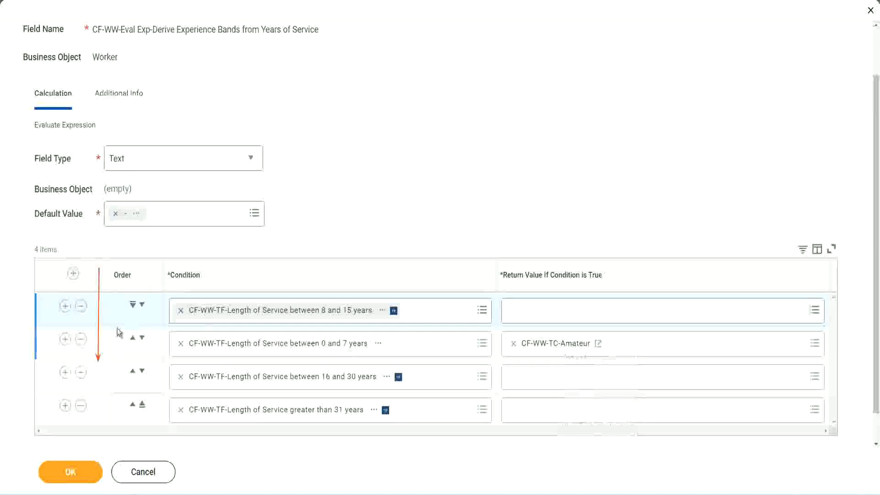
{"action": "left_click", "coordinate": [142, 305]}
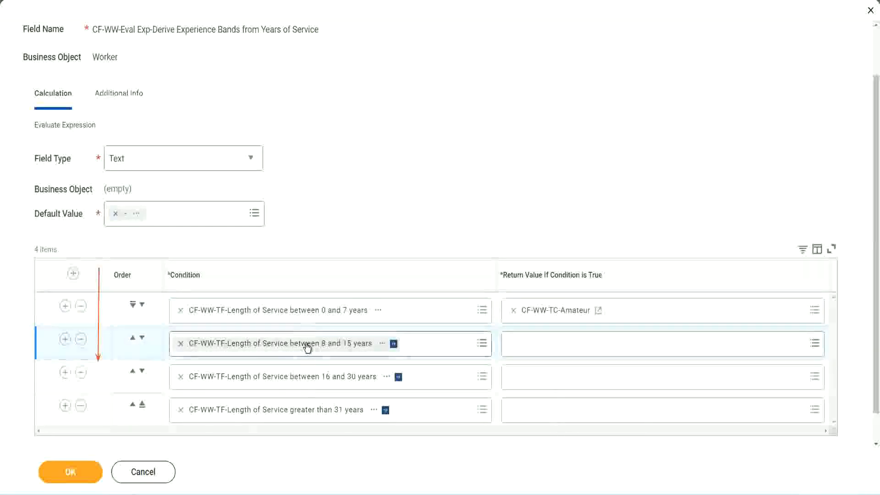
- Start a calculated field for the second row's return value, named CF-WW-TC-Experienced, with business object Global and function Text Constant
{"action": "left_click", "coordinate": [517, 346]}
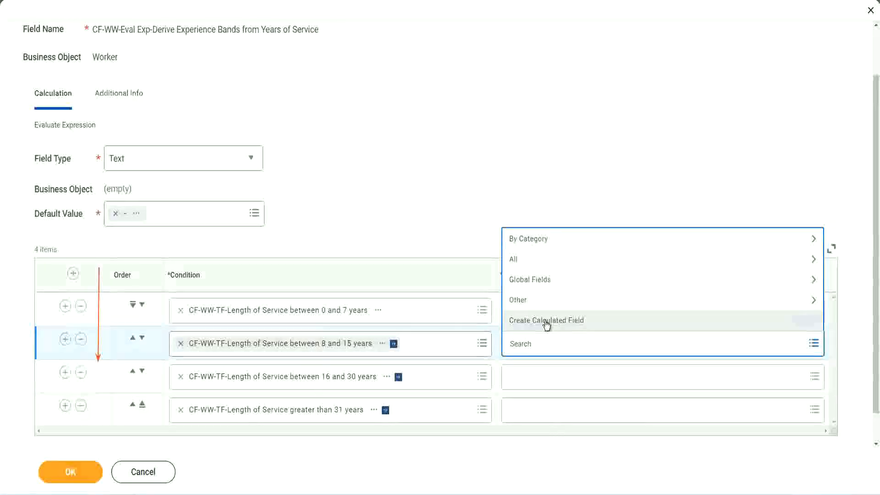
{"action": "left_click", "coordinate": [546, 320]}
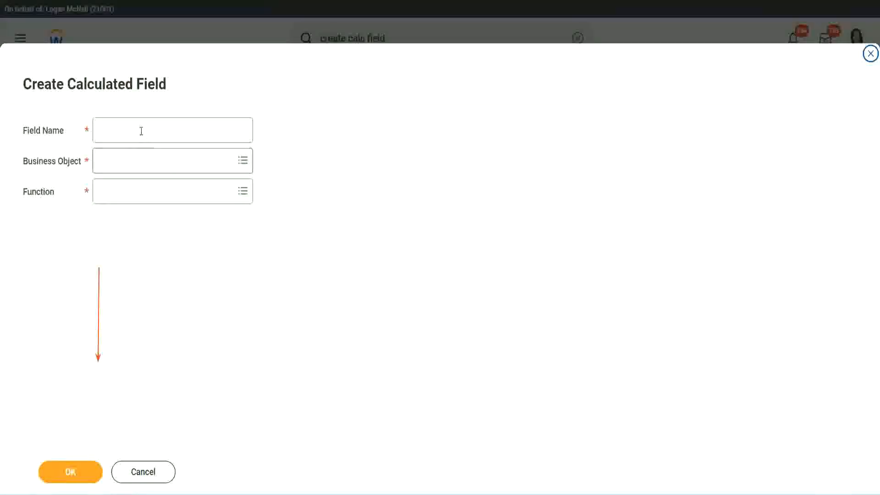
{"action": "left_click", "coordinate": [141, 130]}
{"action": "key", "text": "ctrl+v"}
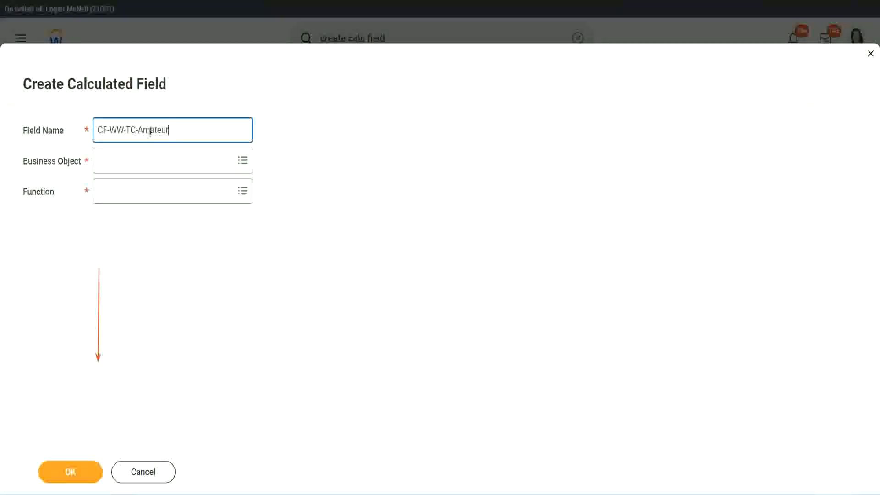
{"action": "double_click", "coordinate": [150, 131]}
{"action": "type", "text": "Expe"}
{"action": "type", "text": "rienced"}
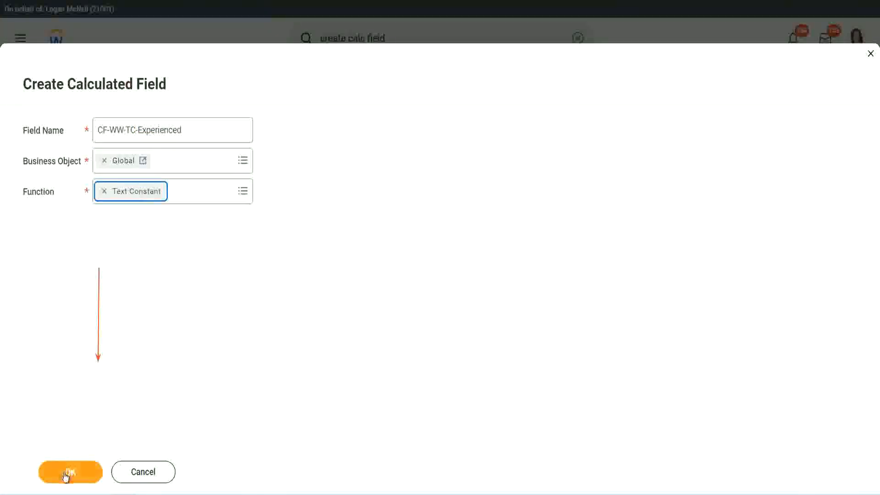
- Continue to the calculation details, set the text constant to Experienced, and save the field as the second row's return value
{"action": "left_click", "coordinate": [70, 472]}
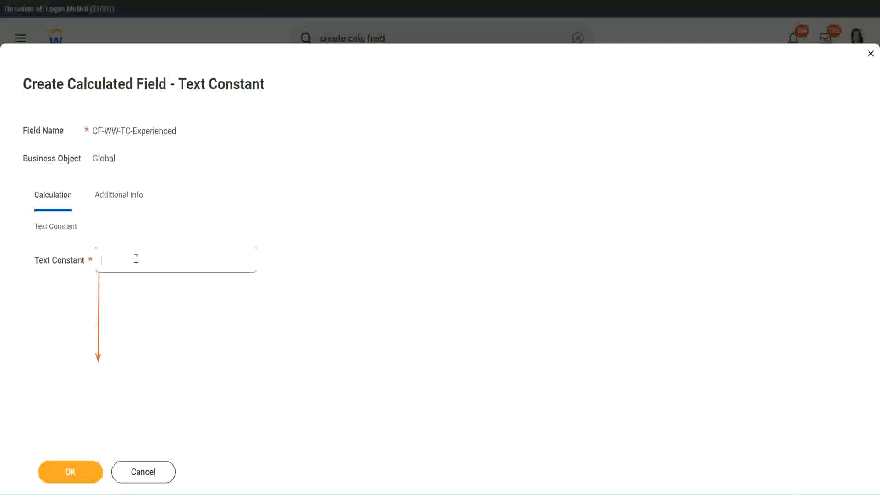
{"action": "left_click", "coordinate": [134, 261]}
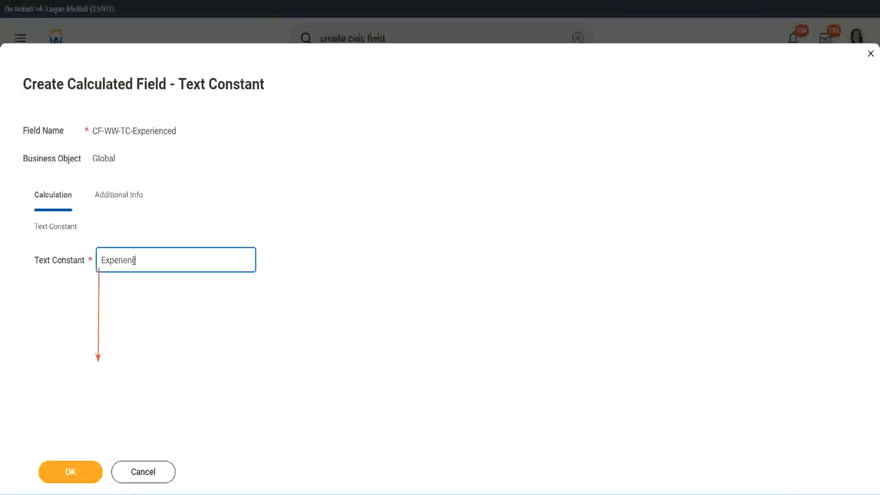
{"action": "left_click", "coordinate": [73, 472]}
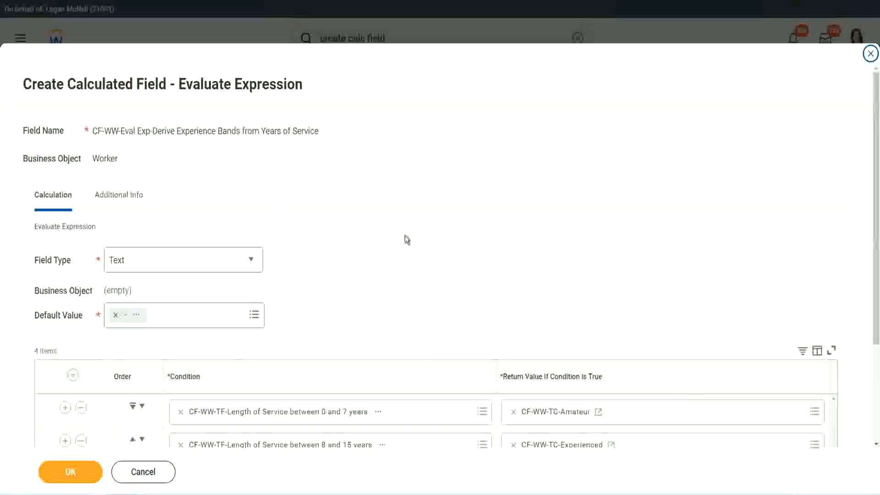
- Start a new calculated field from the third row's return value and paste CF-WW-TC-Amateur as its field name
{"action": "scroll", "coordinate": [405, 236], "scroll_direction": "down", "scroll_amount": 2}
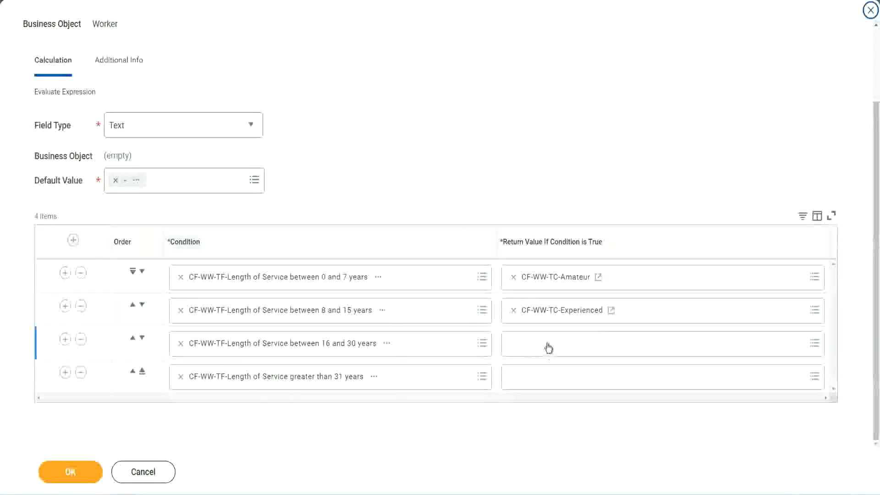
{"action": "left_click", "coordinate": [548, 343]}
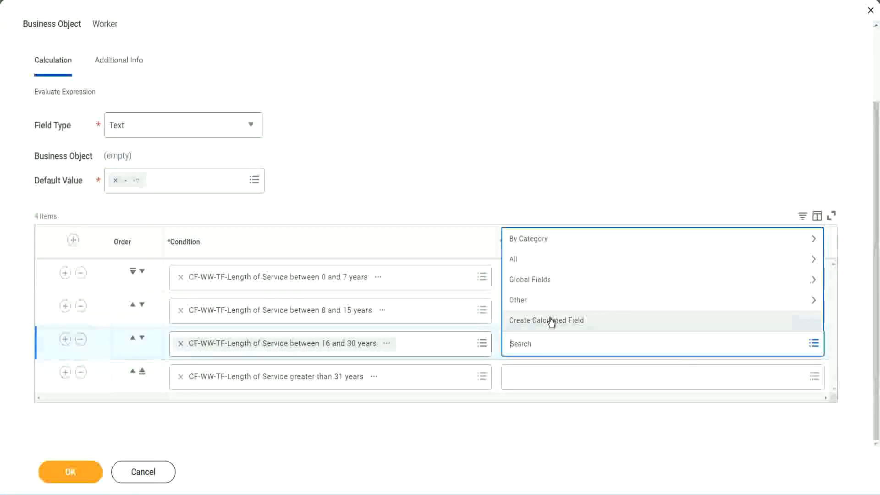
{"action": "left_click", "coordinate": [551, 321]}
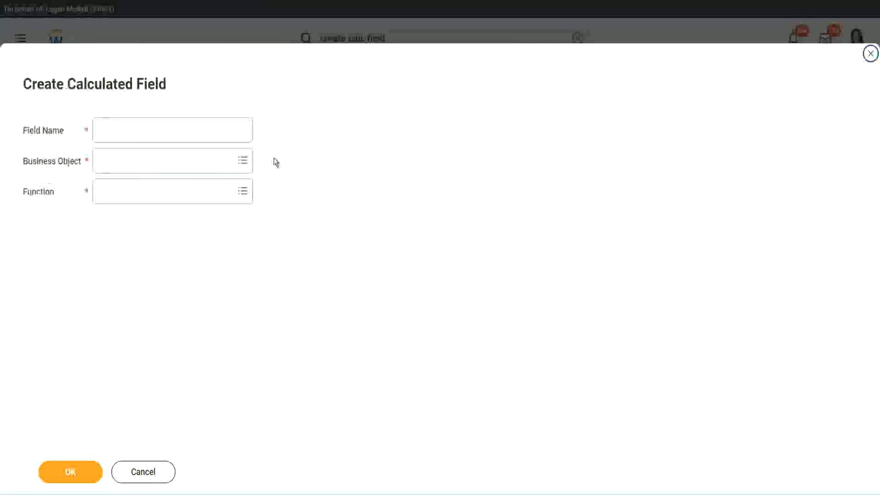
{"action": "left_click", "coordinate": [186, 130]}
{"action": "key", "text": "ctrl+v"}
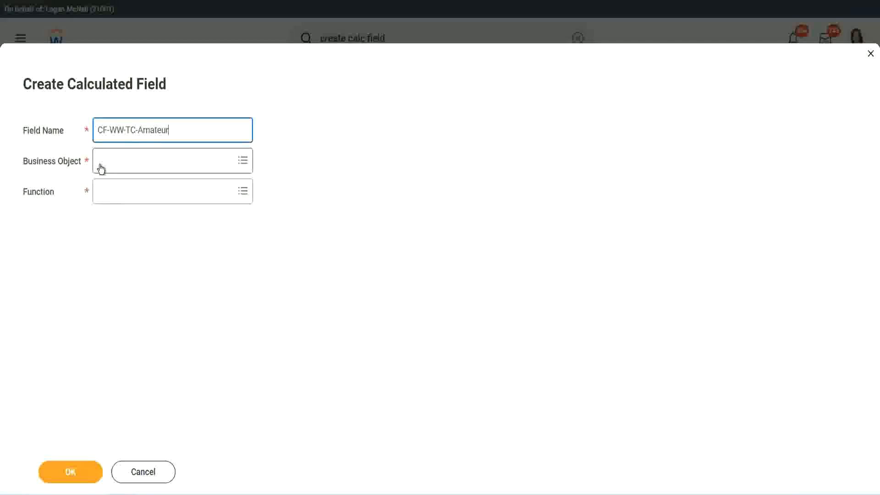
- Set the business object to Global, rename the new field CF-WW-TC-Senior, and choose Text Constant as its function
{"action": "left_click", "coordinate": [101, 161]}
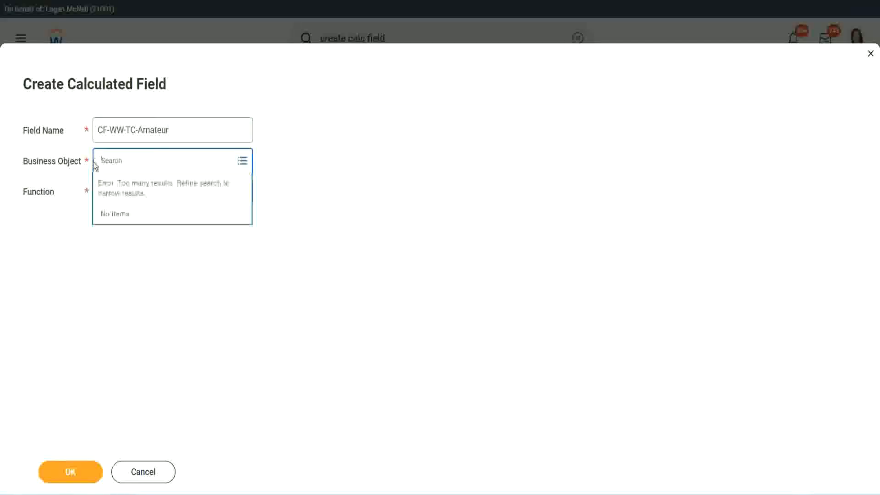
{"action": "type", "text": "global"}
{"action": "key", "text": "Return"}
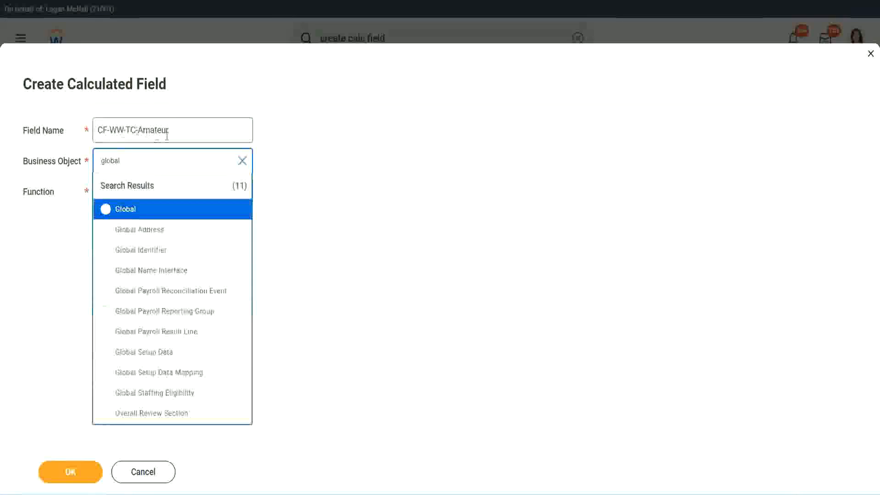
{"action": "left_click", "coordinate": [123, 210]}
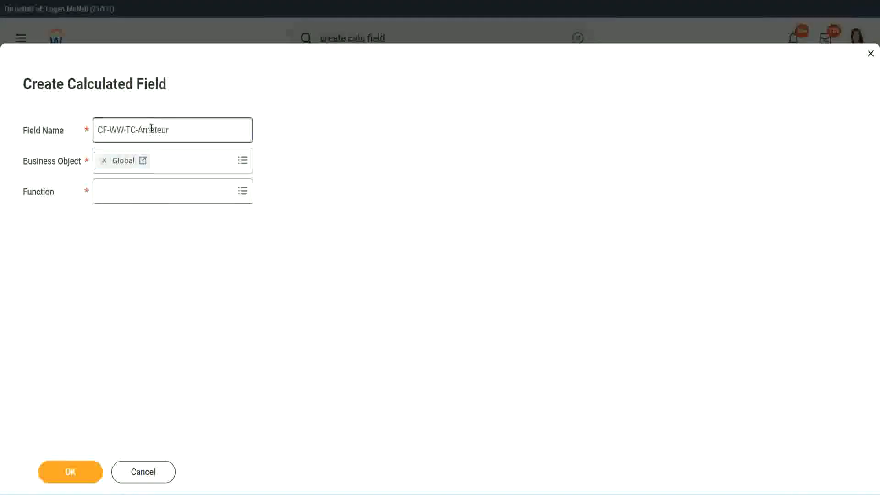
{"action": "double_click", "coordinate": [161, 130]}
{"action": "type", "text": "Senior"}
{"action": "left_click", "coordinate": [141, 200]}
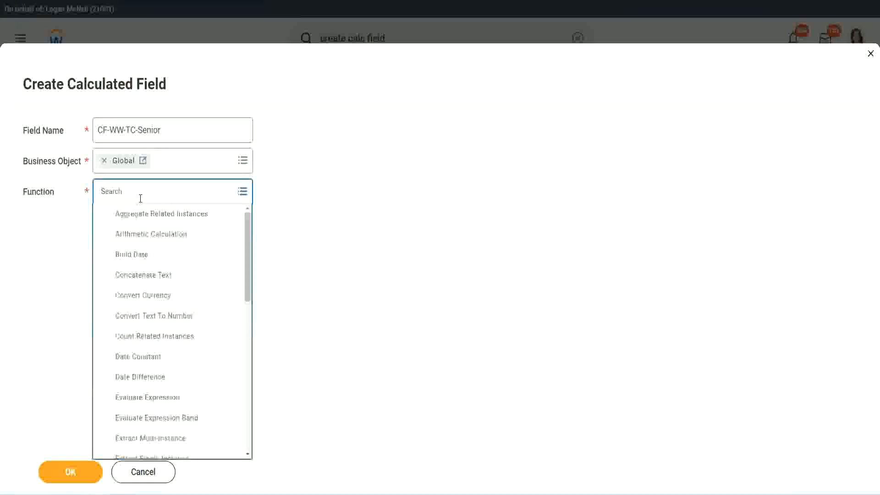
{"action": "type", "text": "tc"}
{"action": "left_click", "coordinate": [138, 231]}
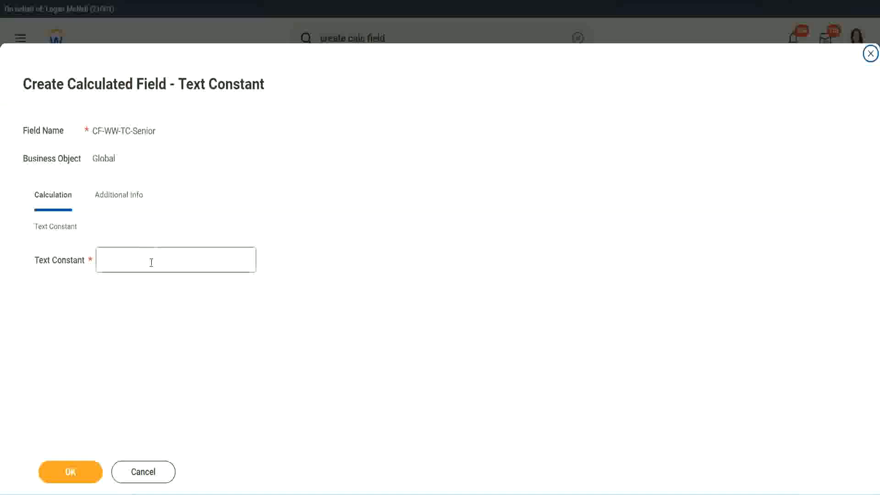
- Set the text constant to Senior and save the field as the third row's return value
{"action": "left_click", "coordinate": [148, 258]}
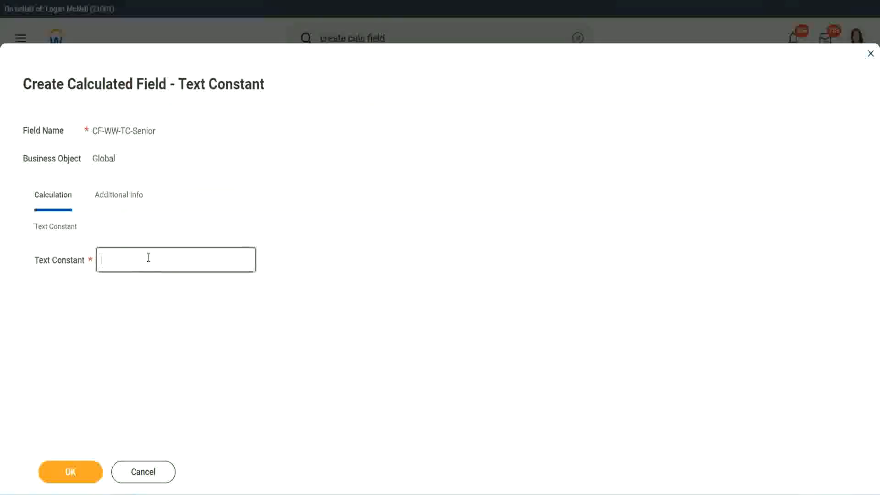
{"action": "type", "text": "Senior"}
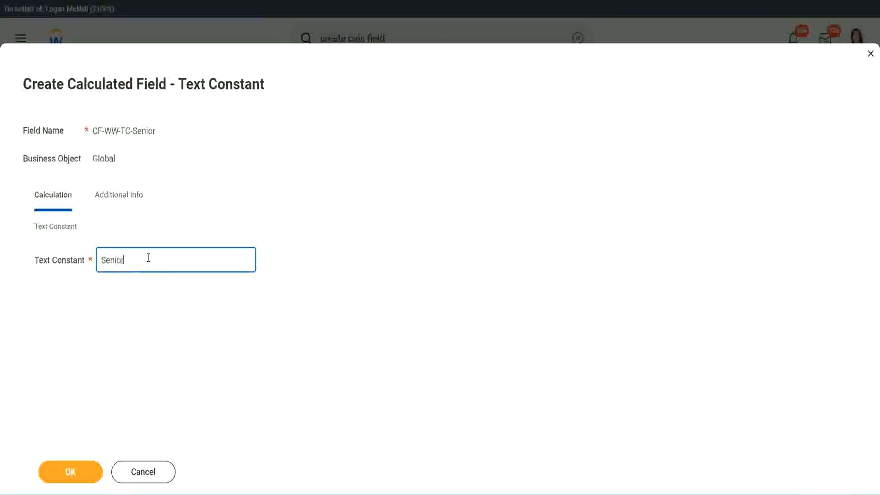
{"action": "left_click", "coordinate": [71, 473]}
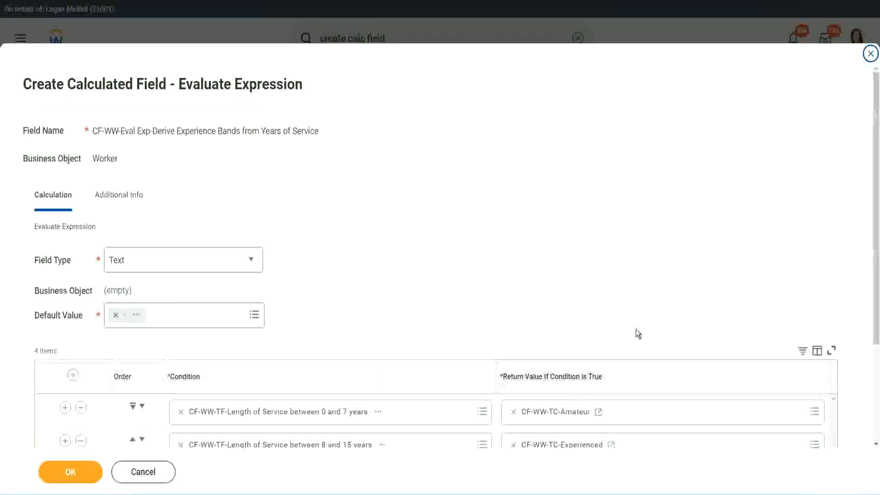
- Copy the name CF-WW-TC-Senior and reuse it to start a calculated field named CF-WW-TC-Legend for the fourth row's return value
{"action": "scroll", "coordinate": [635, 334], "scroll_direction": "down", "scroll_amount": 3}
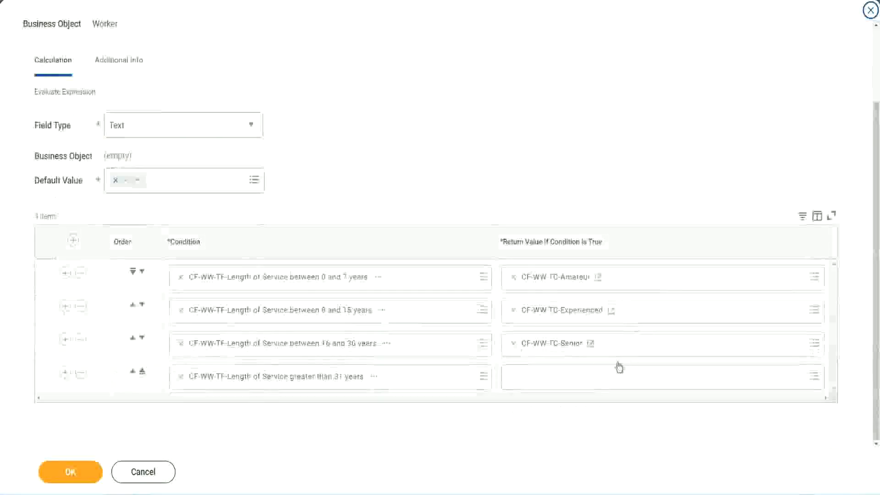
{"action": "right_click", "coordinate": [536, 347]}
{"action": "left_click", "coordinate": [555, 397]}
{"action": "left_click", "coordinate": [537, 381]}
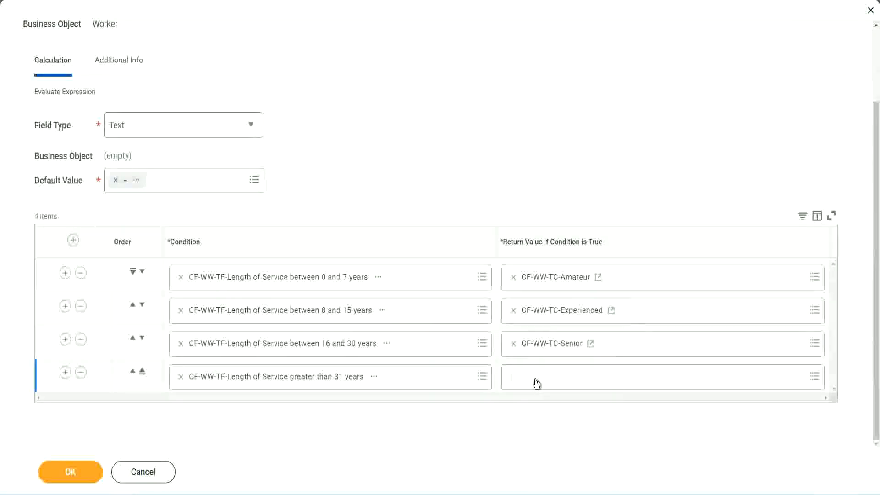
{"action": "left_click", "coordinate": [544, 357]}
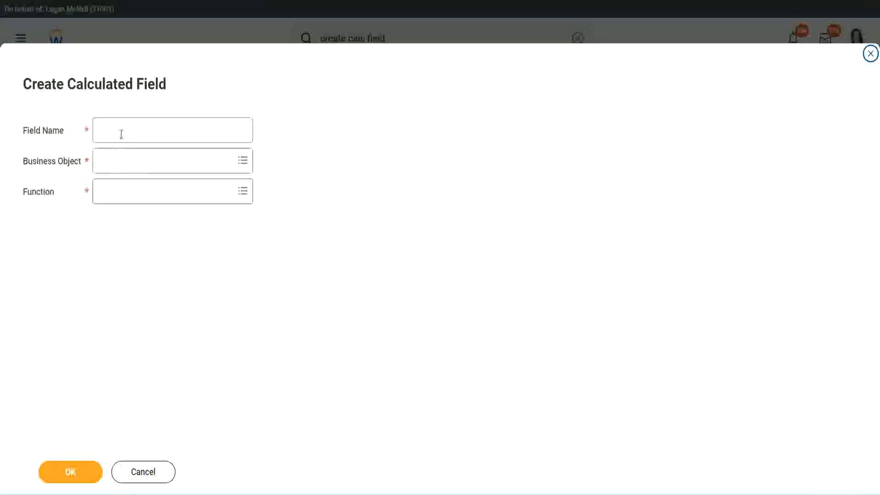
{"action": "left_click", "coordinate": [122, 133]}
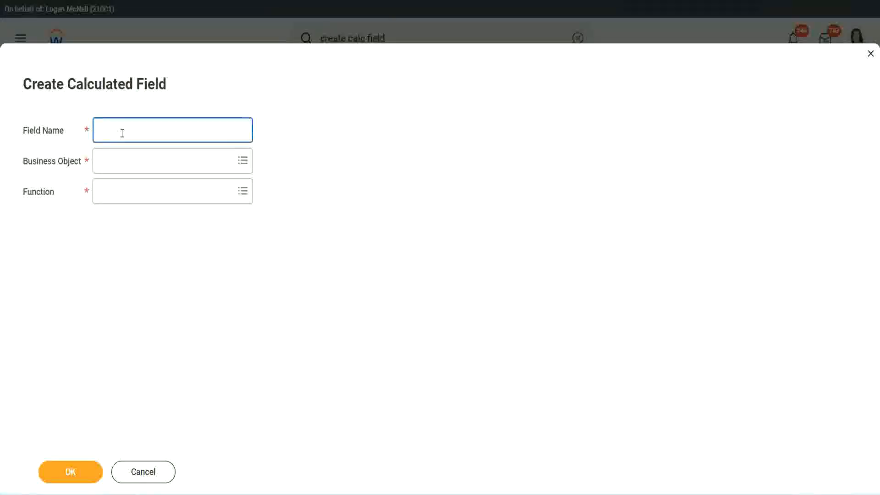
{"action": "type", "text": "CF-WW-TC-Senior"}
{"action": "key", "text": "ctrl+shift+Left"}
{"action": "type", "text": "Le"}
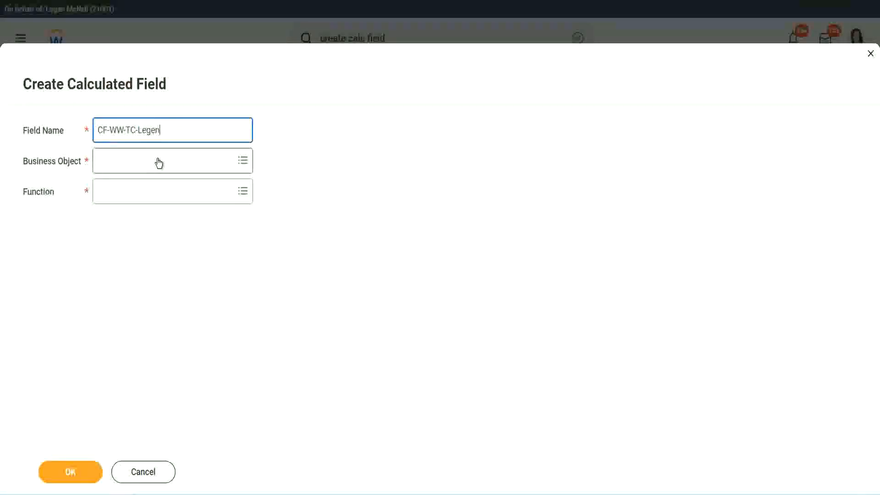
- Set the new field's business object to Global and function to Text Constant, and continue to the calculation details
{"action": "left_click", "coordinate": [124, 166]}
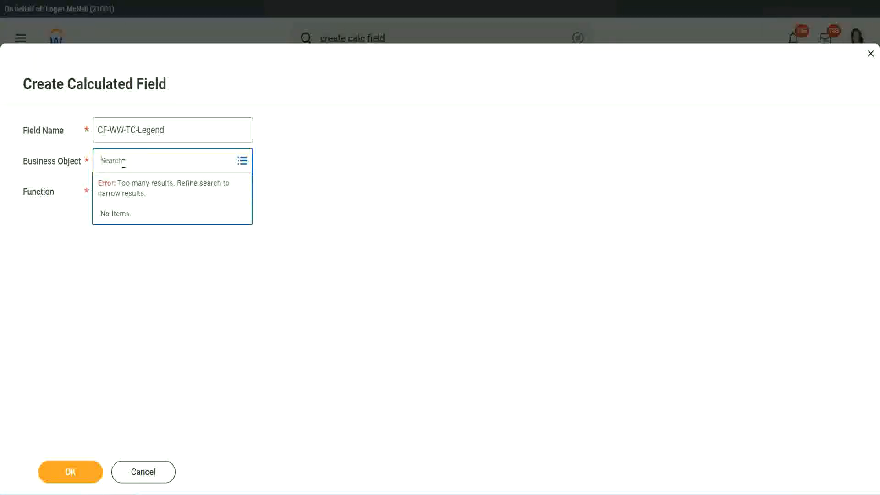
{"action": "type", "text": "Glo"}
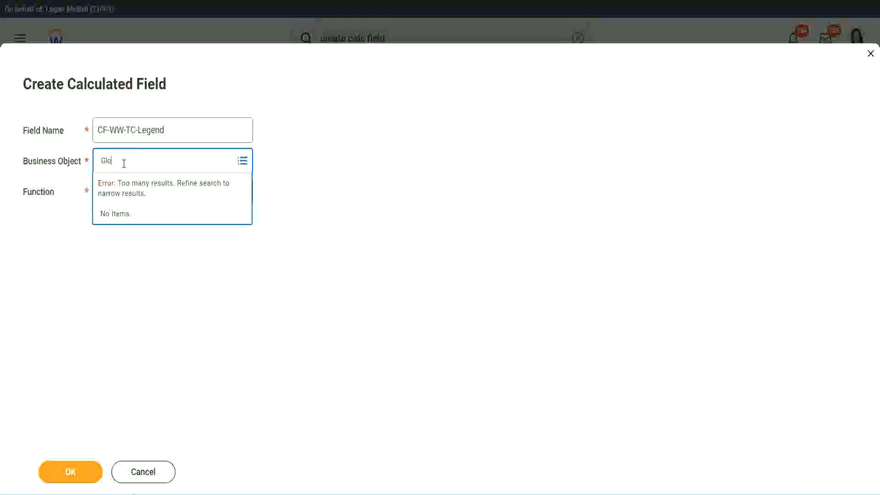
{"action": "type", "text": "bal"}
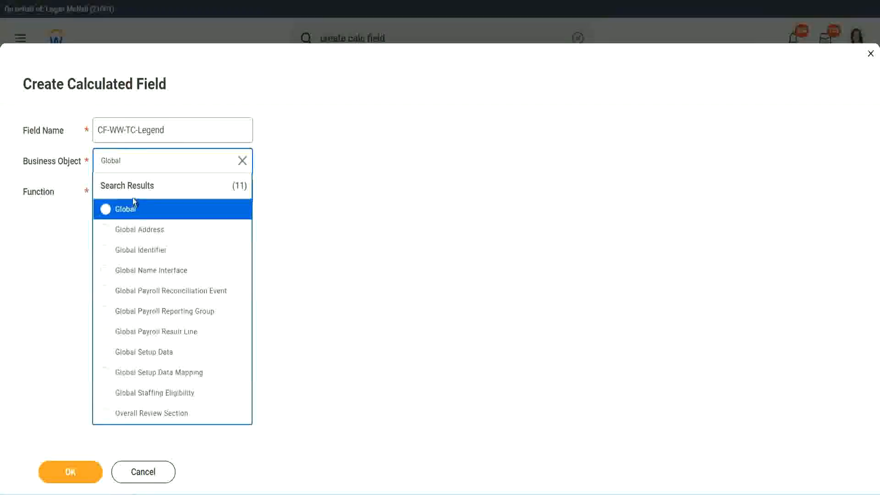
{"action": "left_click", "coordinate": [130, 210]}
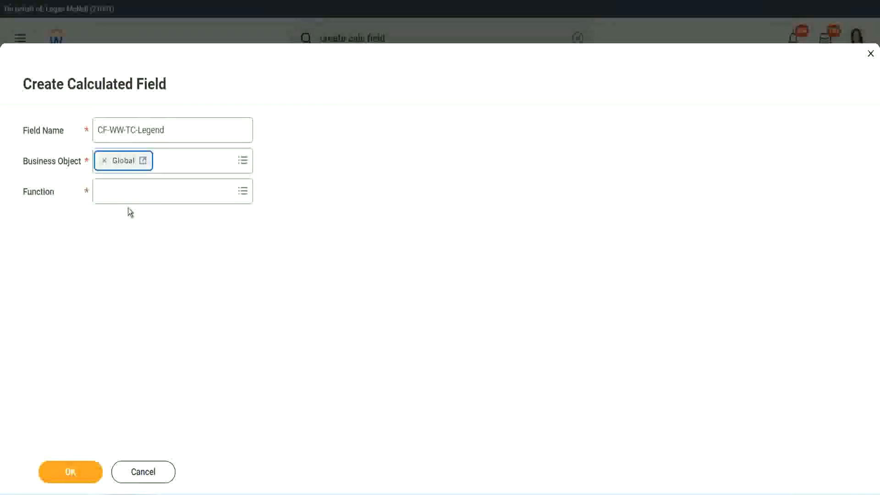
{"action": "left_click", "coordinate": [127, 191]}
{"action": "type", "text": "tc"}
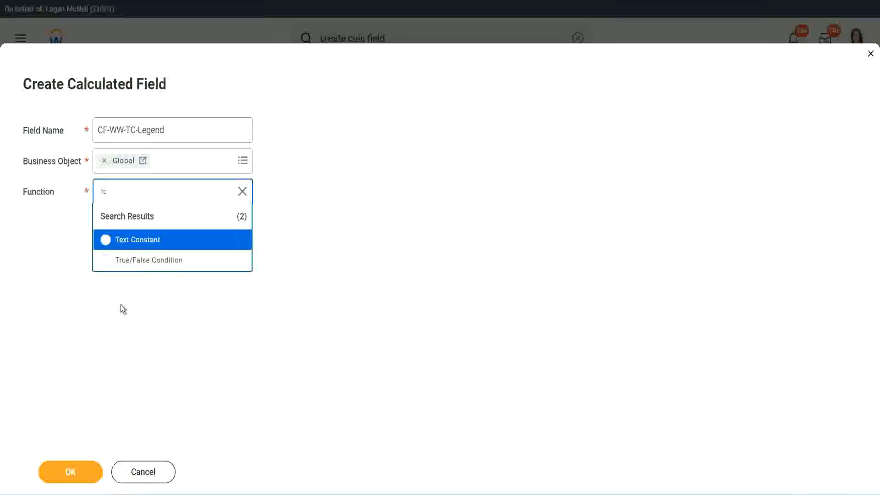
{"action": "left_click", "coordinate": [167, 242]}
{"action": "left_click", "coordinate": [64, 473]}
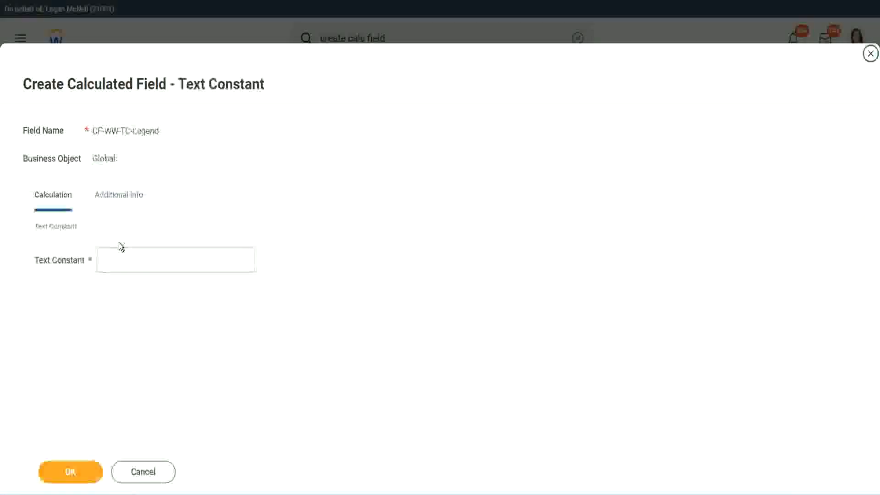
- Set the text constant to Legend and save the field as the fourth row's return value
{"action": "left_click", "coordinate": [114, 260]}
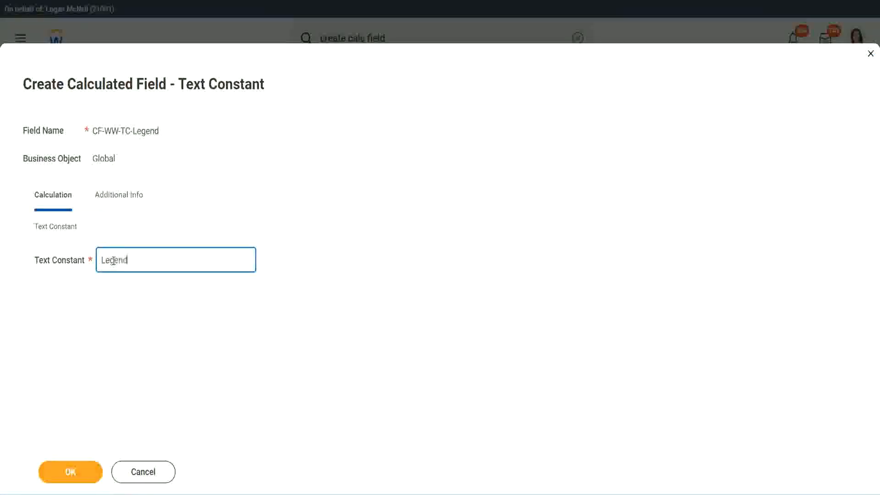
{"action": "type", "text": "Legend"}
{"action": "left_click", "coordinate": [75, 472]}
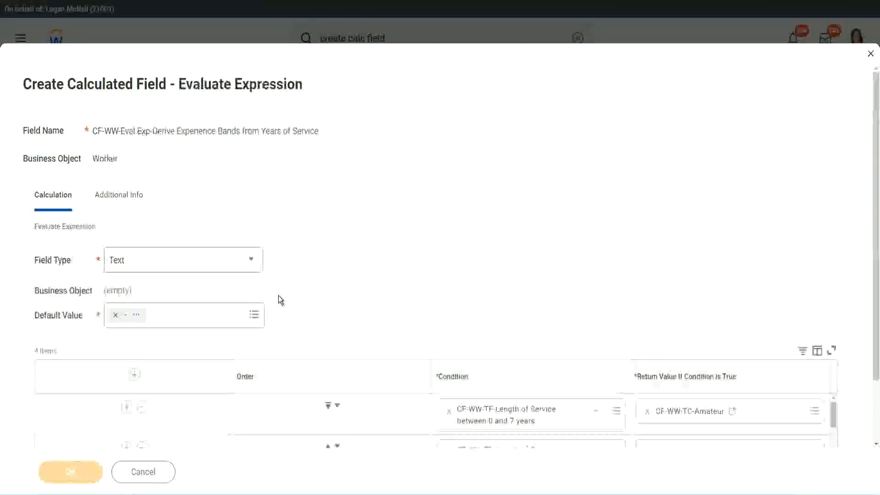
- Check the four conditions against their return values and save the Evaluate Expression calculated field
{"action": "scroll", "coordinate": [465, 246], "scroll_direction": "down", "scroll_amount": 3}
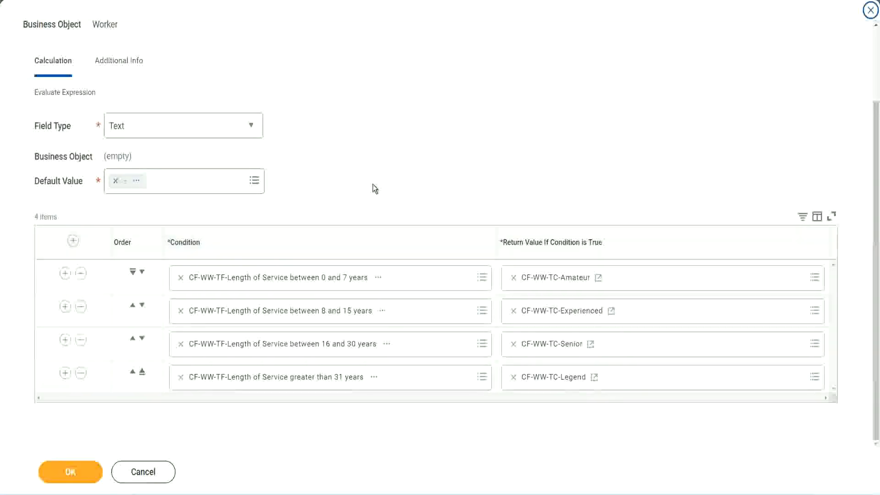
{"action": "scroll", "coordinate": [373, 185], "scroll_direction": "up", "scroll_amount": 2}
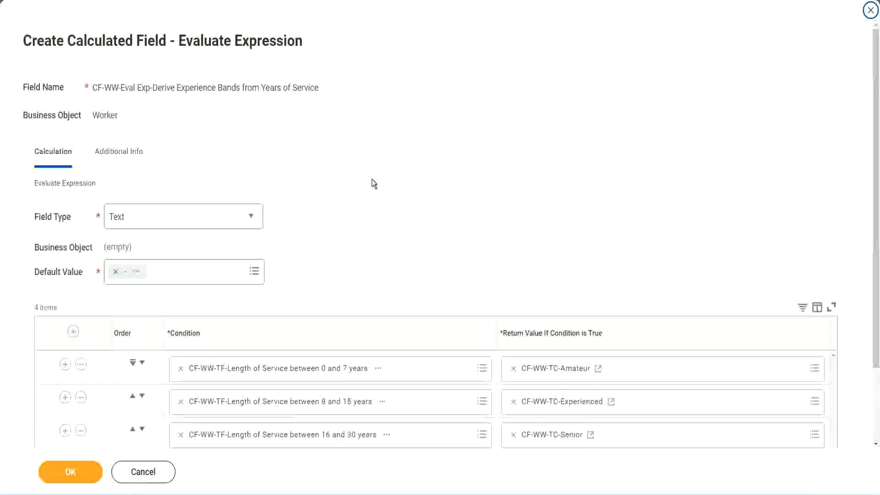
{"action": "scroll", "coordinate": [372, 180], "scroll_direction": "down", "scroll_amount": 2}
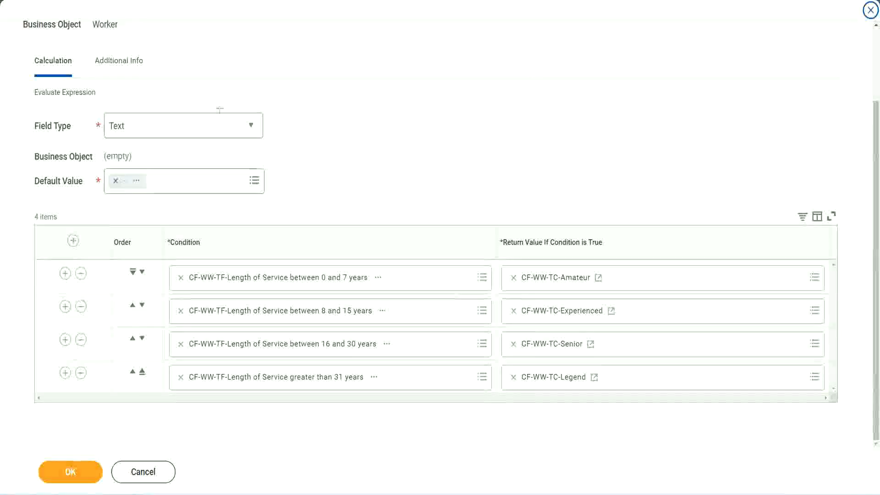
{"action": "left_click_drag", "start_coordinate": [563, 129], "coordinate": [571, 221]}
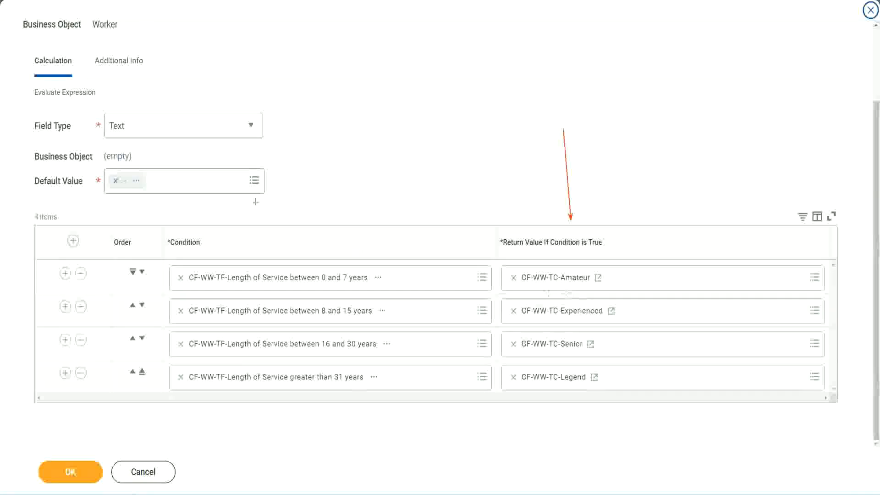
{"action": "left_click_drag", "start_coordinate": [109, 79], "coordinate": [113, 110]}
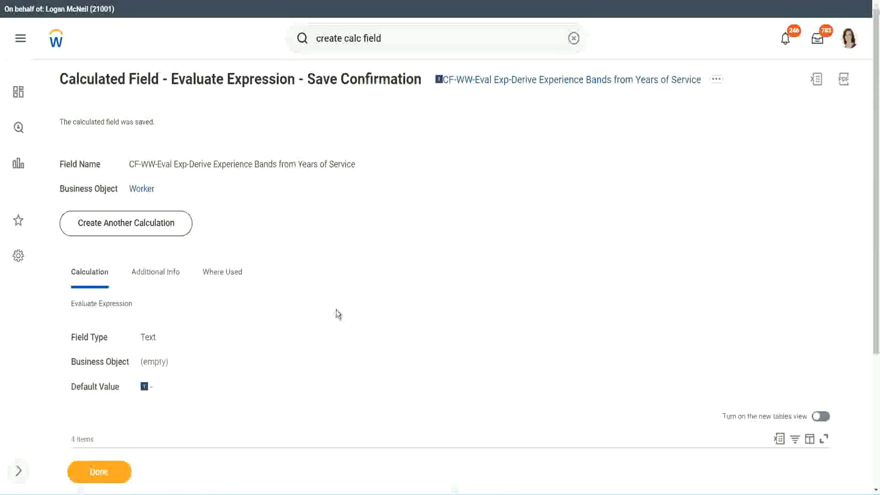
- Review the saved calculated field's conditions and return values, and copy the field's name from the page title
{"action": "scroll", "coordinate": [338, 310], "scroll_direction": "down", "scroll_amount": 4}
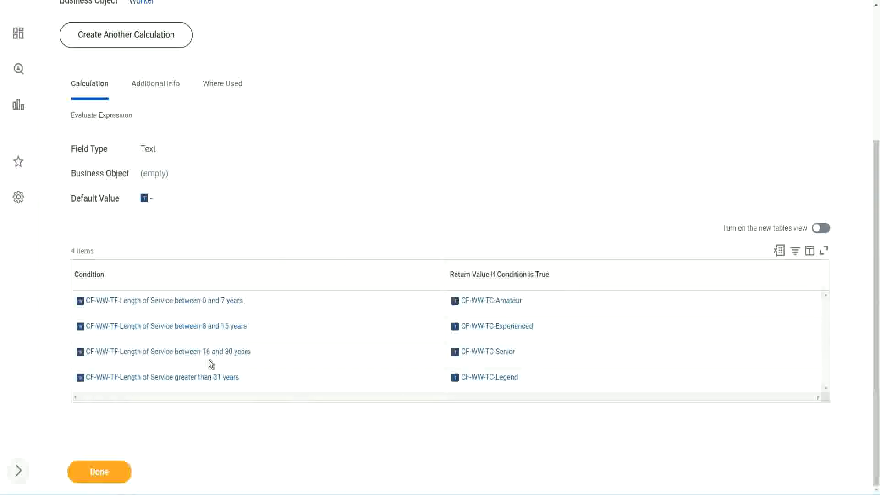
{"action": "scroll", "coordinate": [424, 141], "scroll_direction": "up", "scroll_amount": 4}
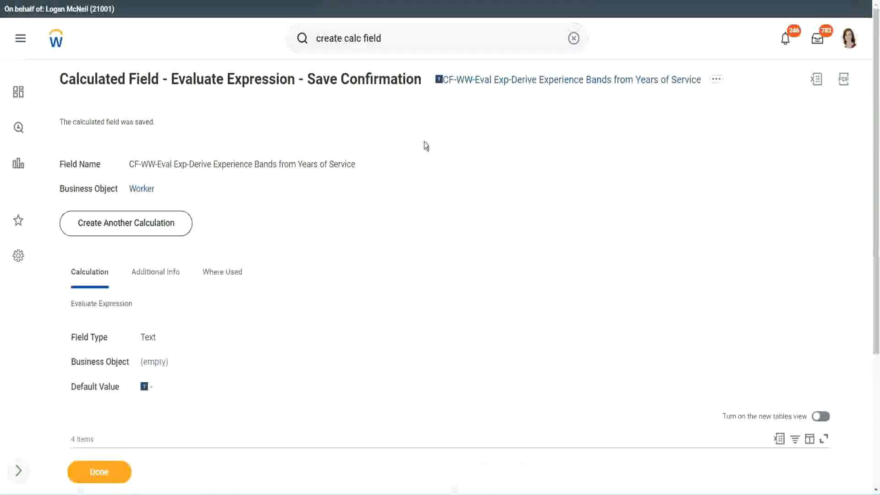
{"action": "right_click", "coordinate": [517, 85]}
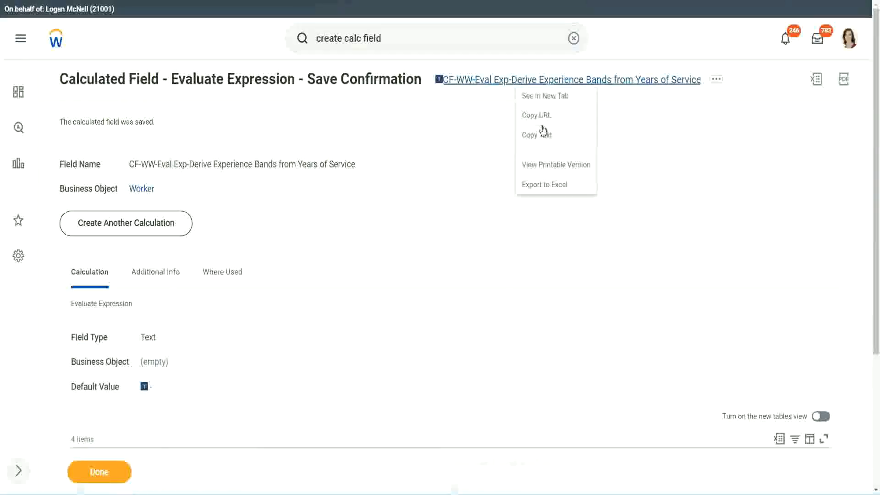
{"action": "left_click", "coordinate": [542, 138]}
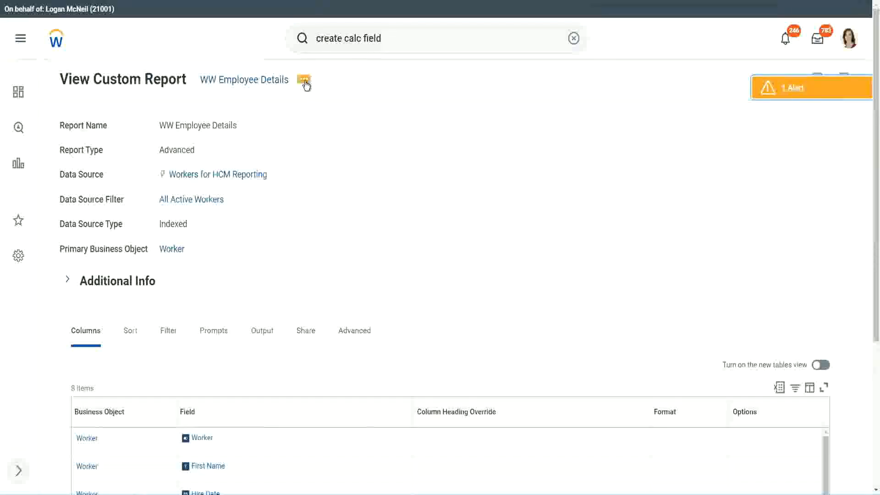
- Open the WW Employee Details custom report for editing and add a column row directly below the Years of Service column
{"action": "left_click", "coordinate": [305, 81]}
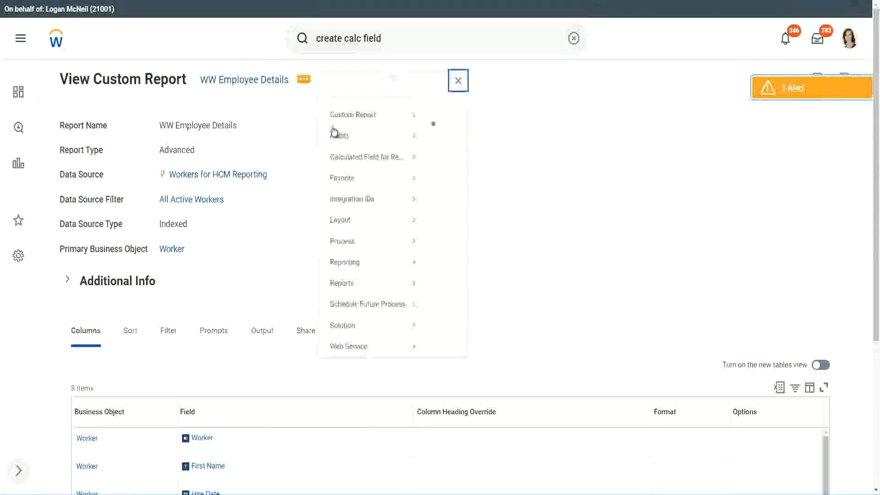
{"action": "mouse_move", "coordinate": [360, 131]}
{"action": "left_click", "coordinate": [447, 133]}
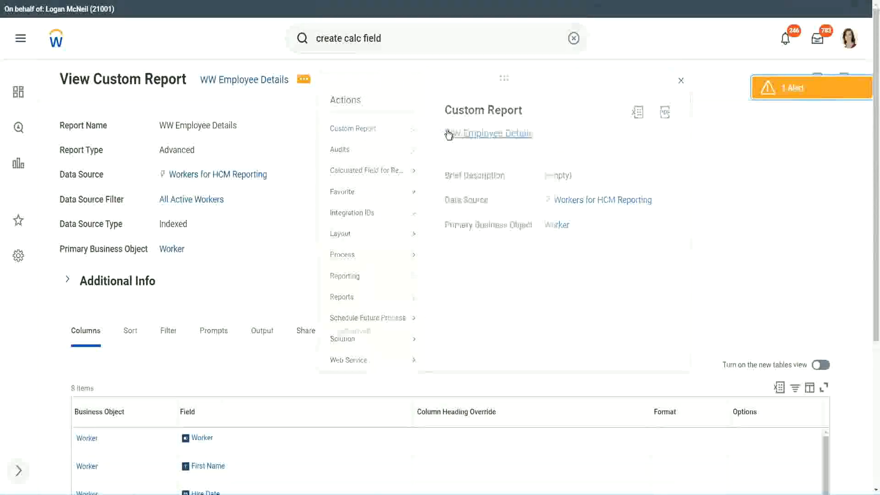
{"action": "scroll", "coordinate": [320, 197], "scroll_direction": "down", "scroll_amount": 4}
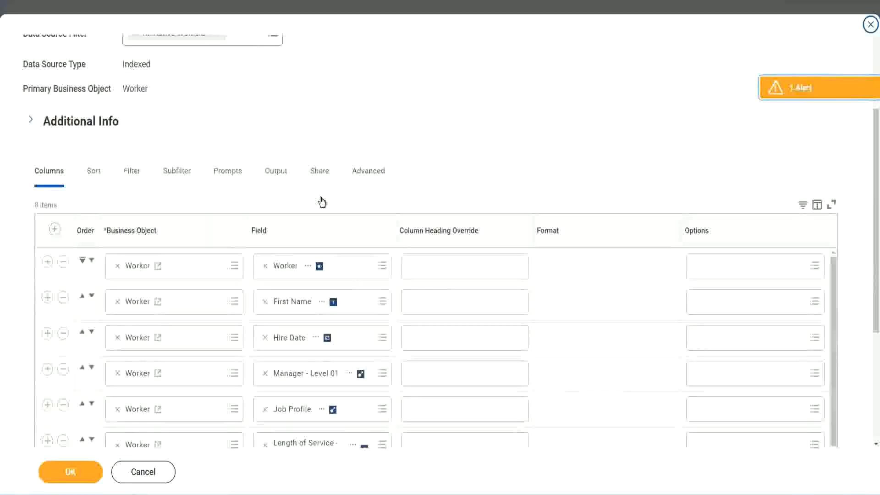
{"action": "scroll", "coordinate": [323, 216], "scroll_direction": "down", "scroll_amount": 2}
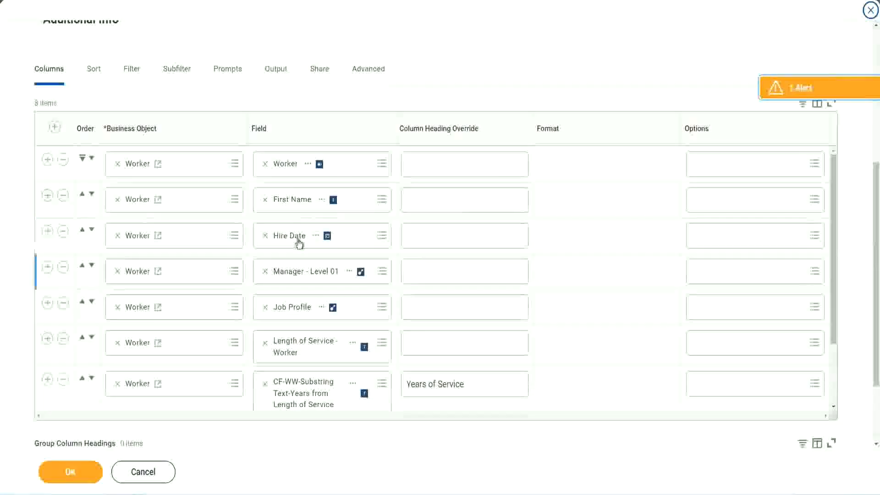
{"action": "left_click", "coordinate": [47, 380]}
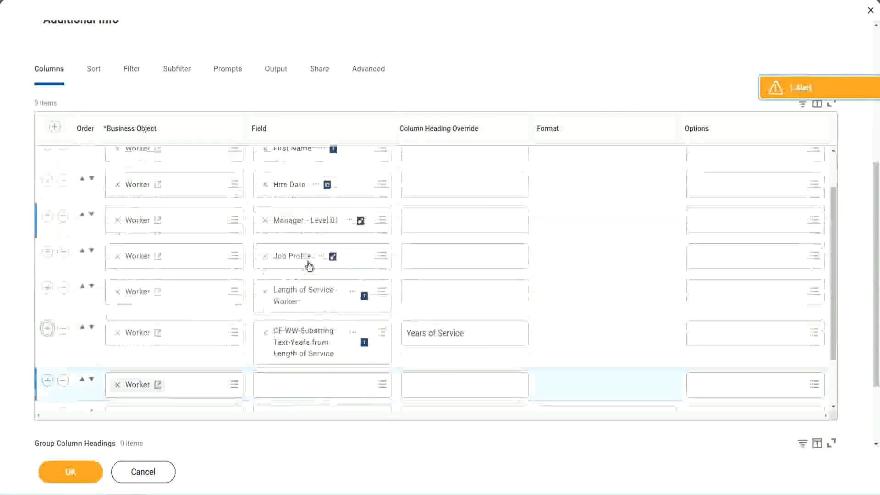
- Remove the Years of Service column, move the blank row to the end and set its field to CF-WW-Eval Exp-Derive Experience Bands from Years of Service
{"action": "scroll", "coordinate": [310, 265], "scroll_direction": "down", "scroll_amount": 4}
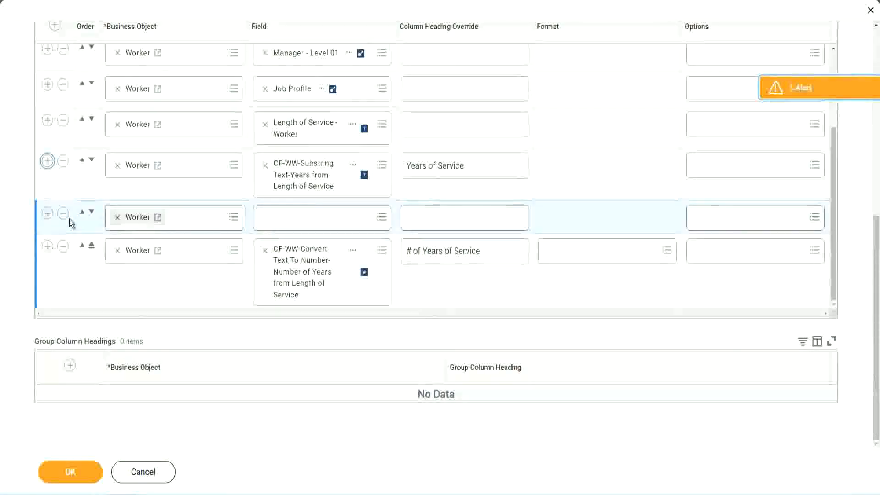
{"action": "left_click", "coordinate": [92, 212]}
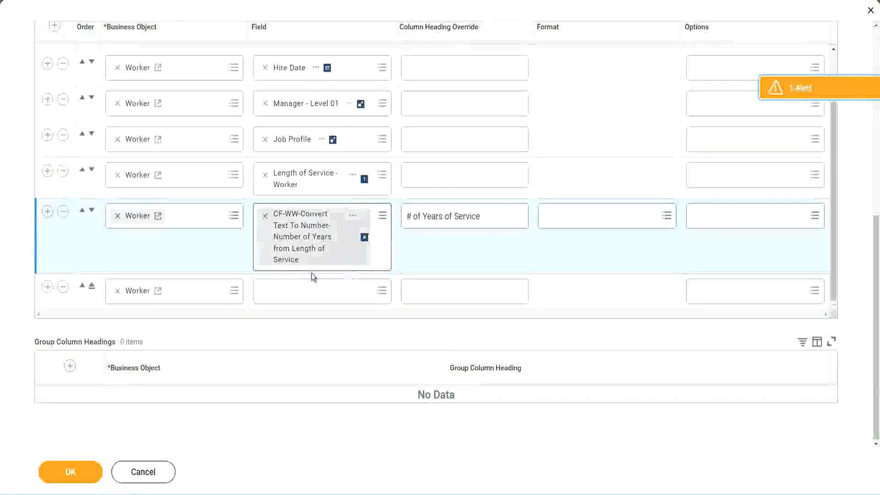
{"action": "left_click", "coordinate": [288, 294]}
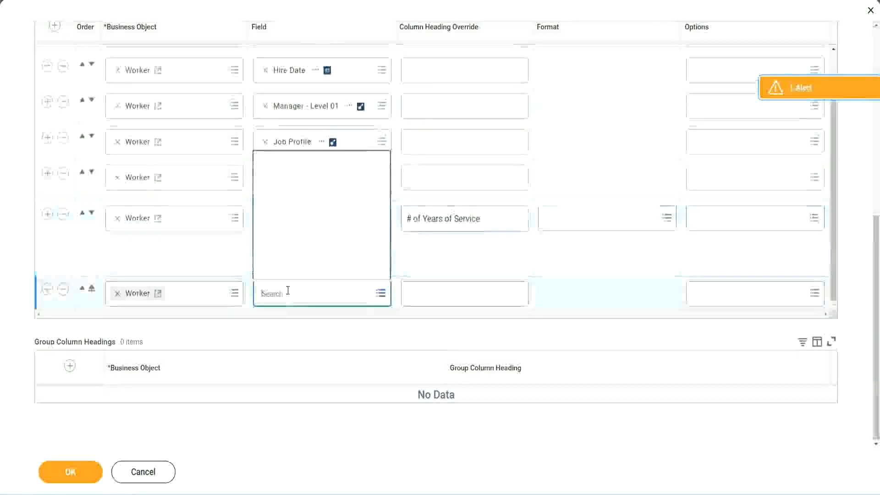
{"action": "key", "text": "ctrl+v"}
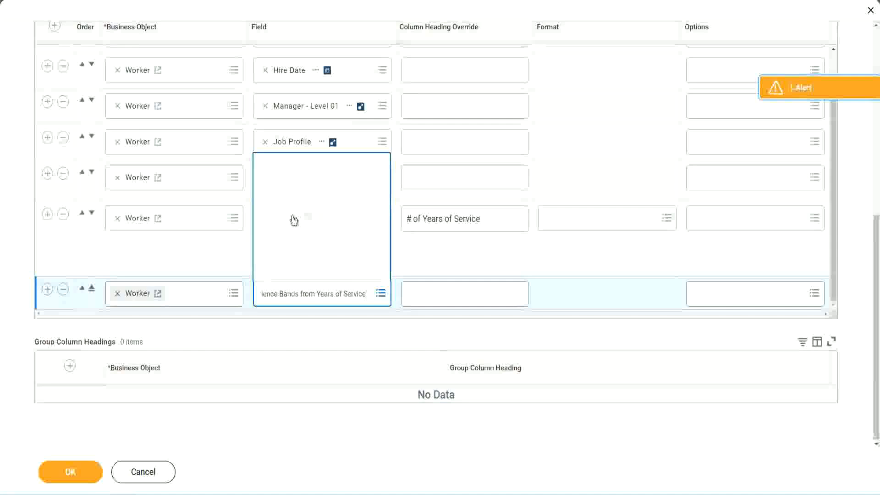
- Set the last column's heading override to Experience Bands and save the report definition
{"action": "left_click", "coordinate": [449, 264]}
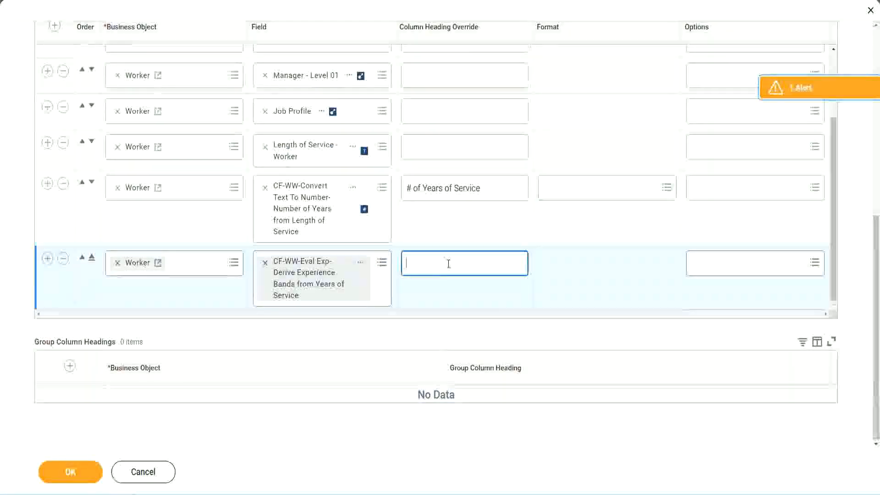
{"action": "type", "text": "Exper"}
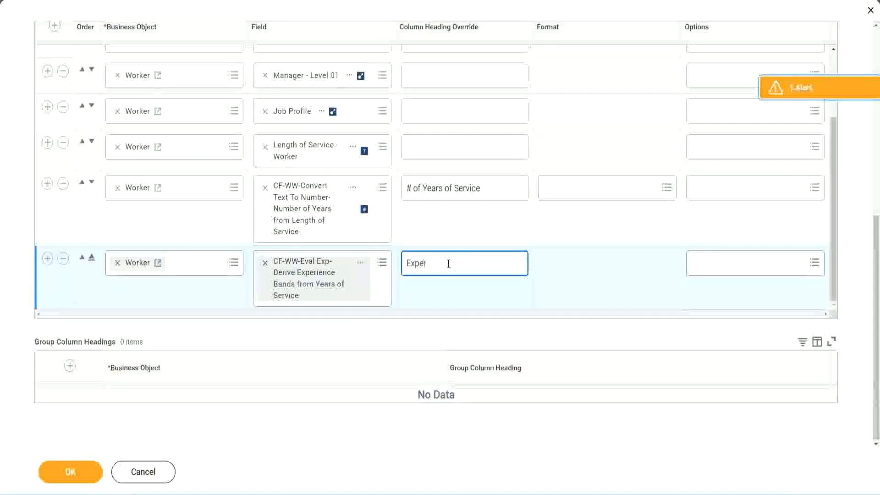
{"action": "type", "text": "ience B"}
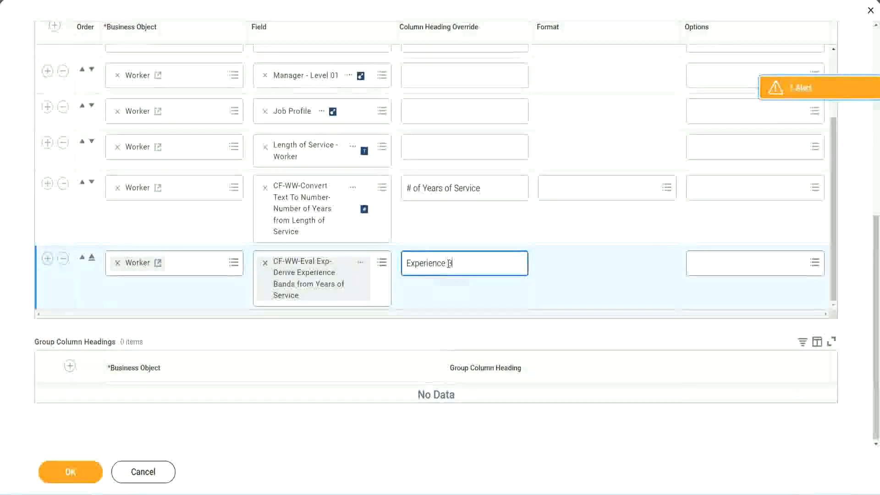
{"action": "type", "text": "ands"}
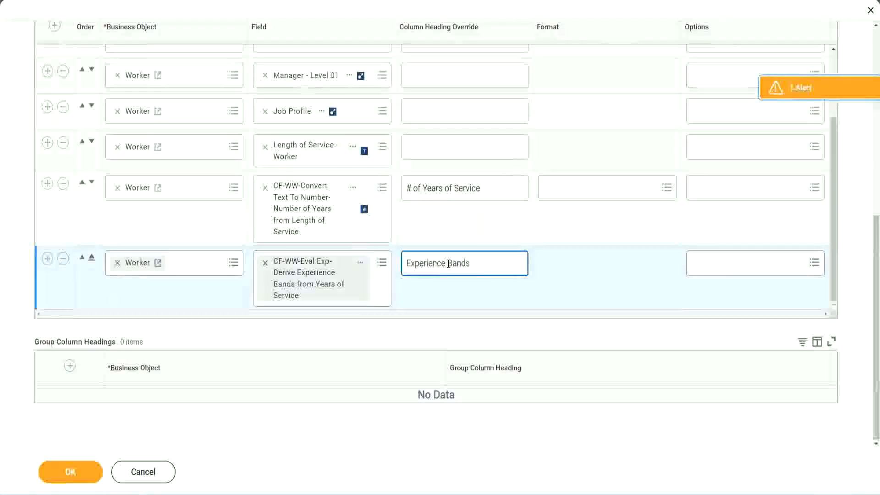
{"action": "left_click", "coordinate": [84, 474]}
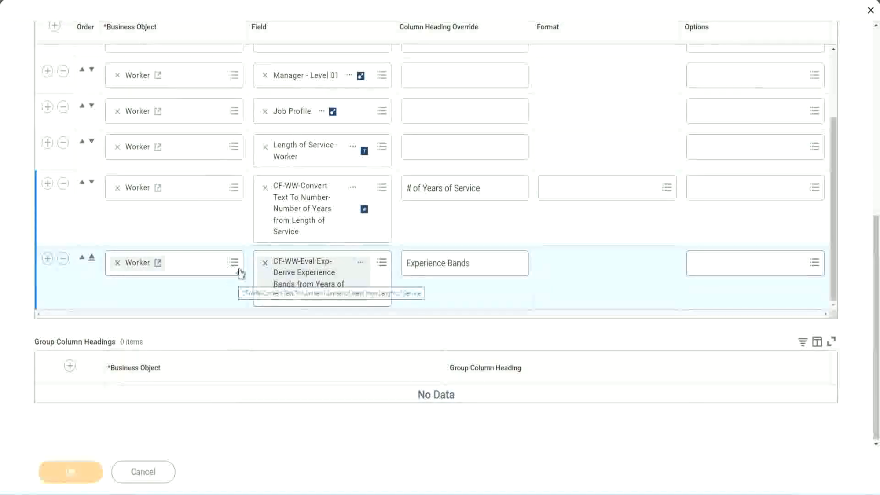
- Run the WW Employee Details report with the worker type prompts left blank
{"action": "scroll", "coordinate": [256, 330], "scroll_direction": "down", "scroll_amount": 5}
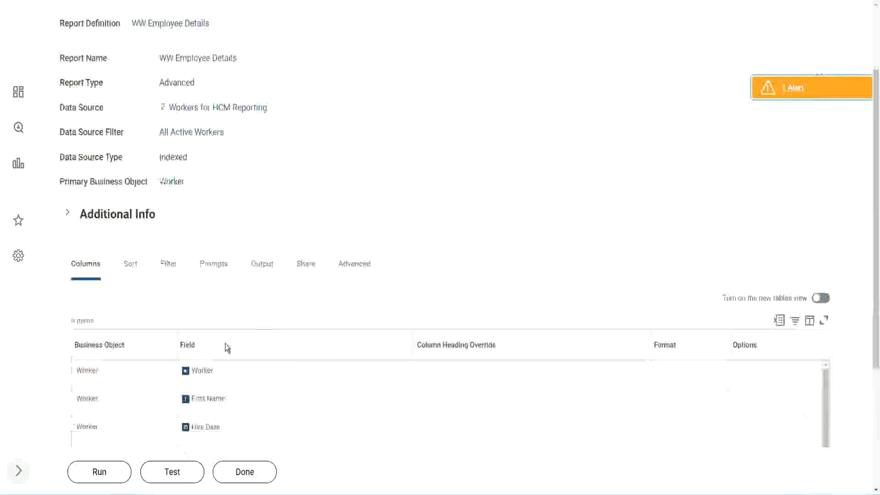
{"action": "left_click", "coordinate": [99, 472]}
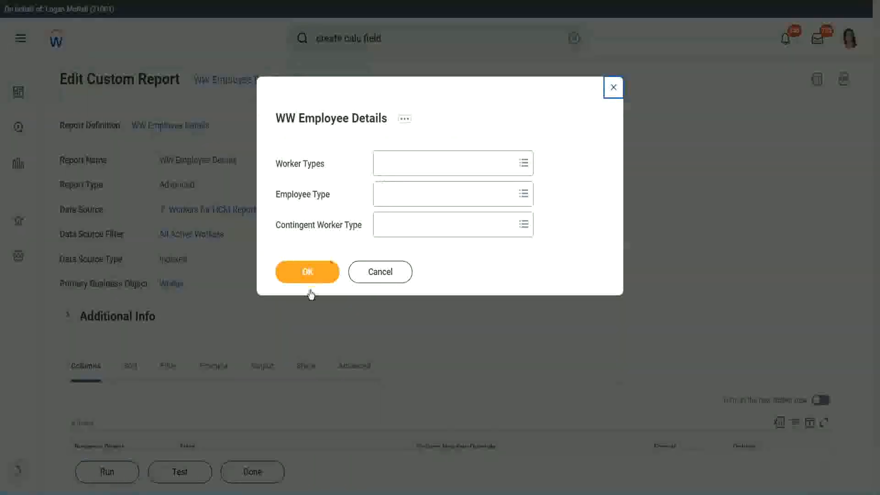
{"action": "left_click", "coordinate": [325, 268]}
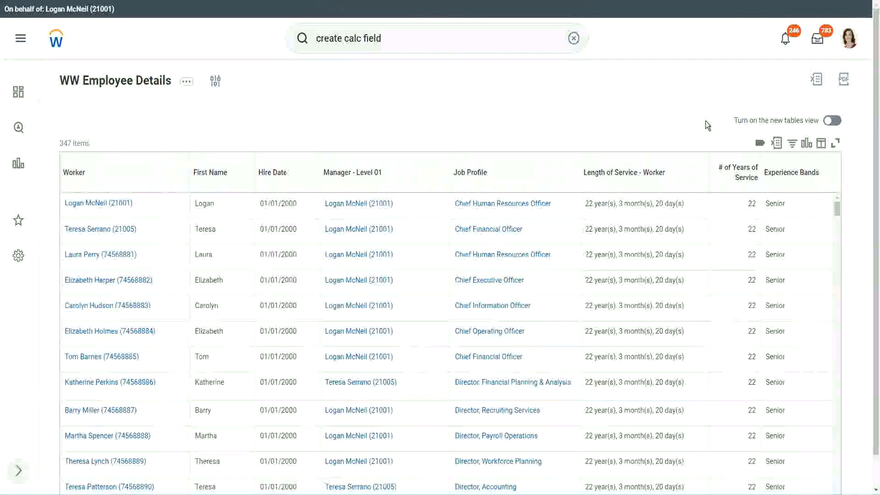
- Compare the first worker's years of service and experience band with the 16 - 30 years Senior band in the Notepad++ notes
{"action": "scroll", "coordinate": [707, 123], "scroll_direction": "down", "scroll_amount": 1}
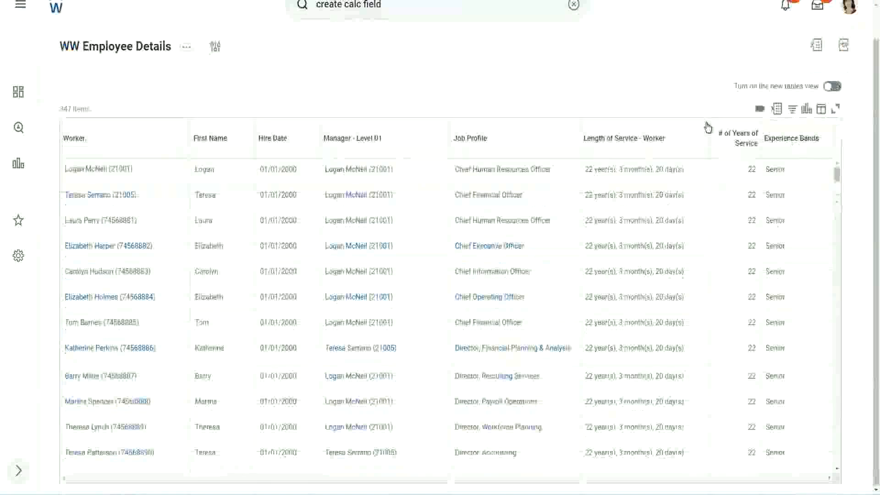
{"action": "double_click", "coordinate": [751, 169]}
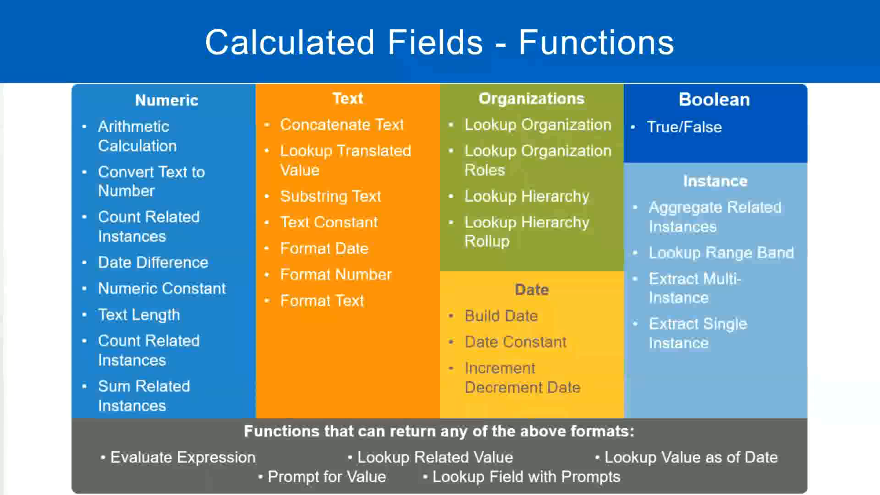
{"action": "key", "text": "alt+Tab"}
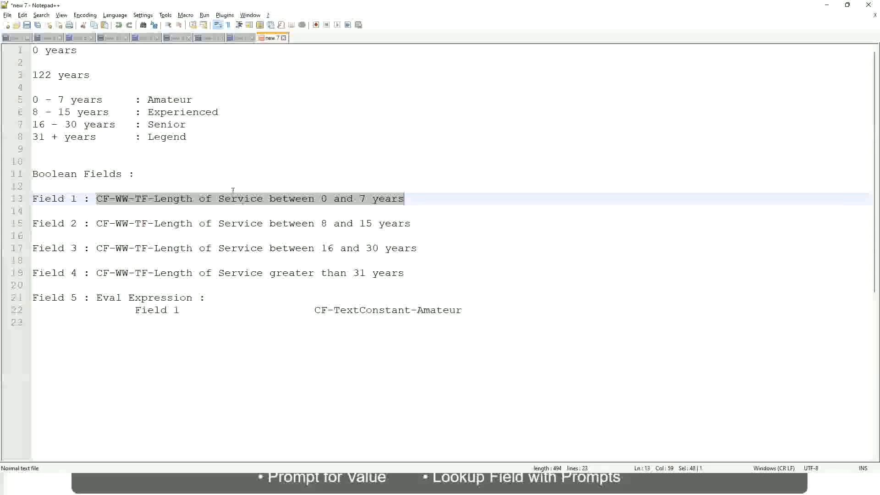
{"action": "left_click", "coordinate": [129, 161]}
{"action": "left_click", "coordinate": [152, 124]}
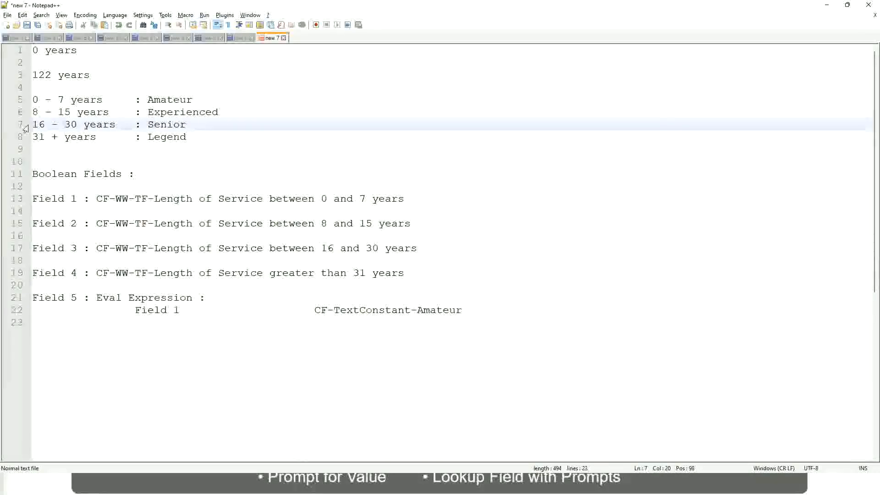
{"action": "left_click_drag", "start_coordinate": [30, 128], "coordinate": [119, 130]}
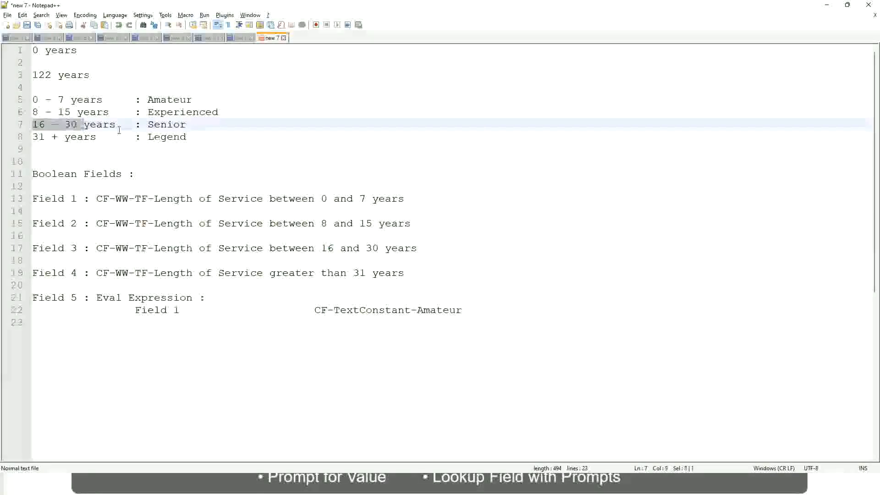
{"action": "double_click", "coordinate": [162, 125]}
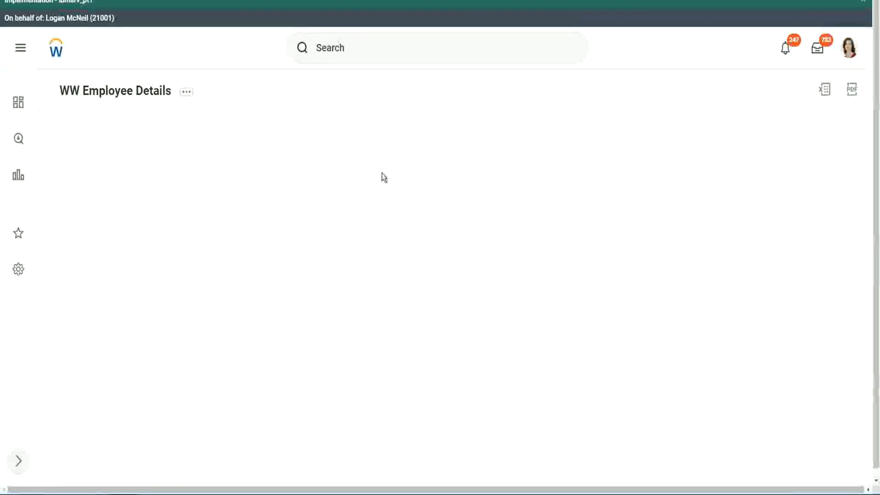
- Switch back to Workday and check the Experience Bands values against # of Years of Service through the WW Employee Details results
{"action": "scroll", "coordinate": [757, 275], "scroll_direction": "down", "scroll_amount": 2}
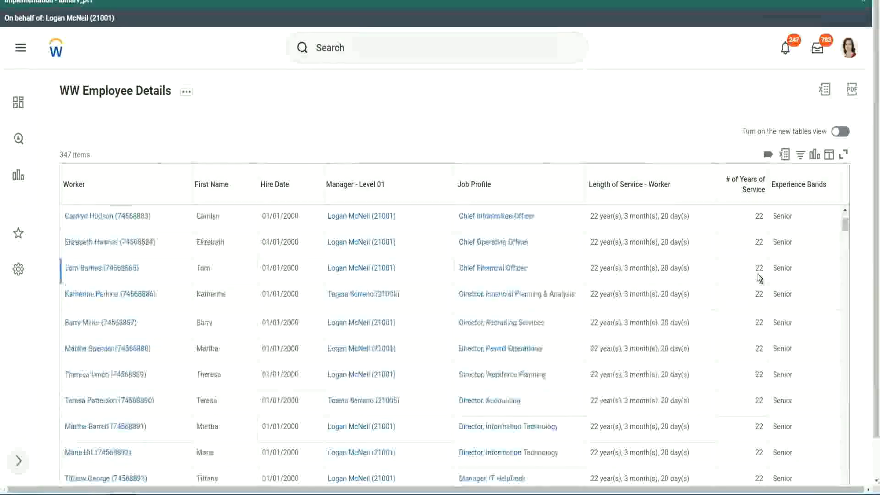
{"action": "scroll", "coordinate": [760, 278], "scroll_direction": "down", "scroll_amount": 5}
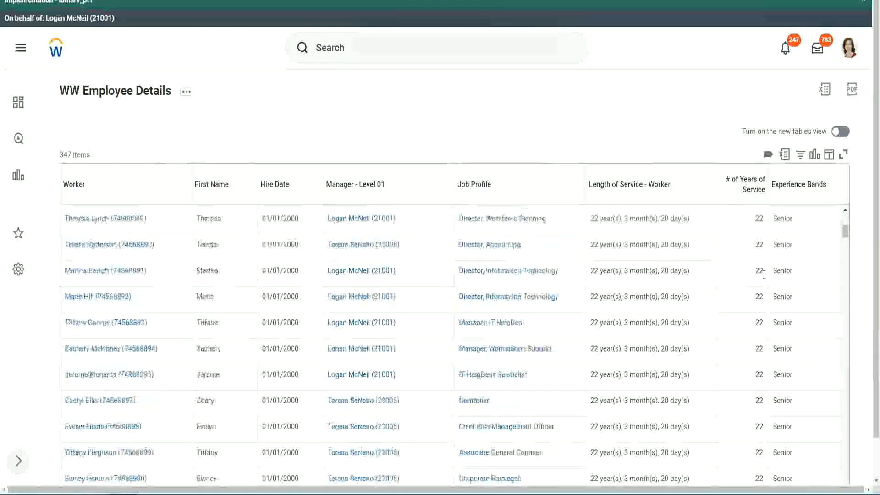
{"action": "scroll", "coordinate": [768, 297], "scroll_direction": "down", "scroll_amount": 5}
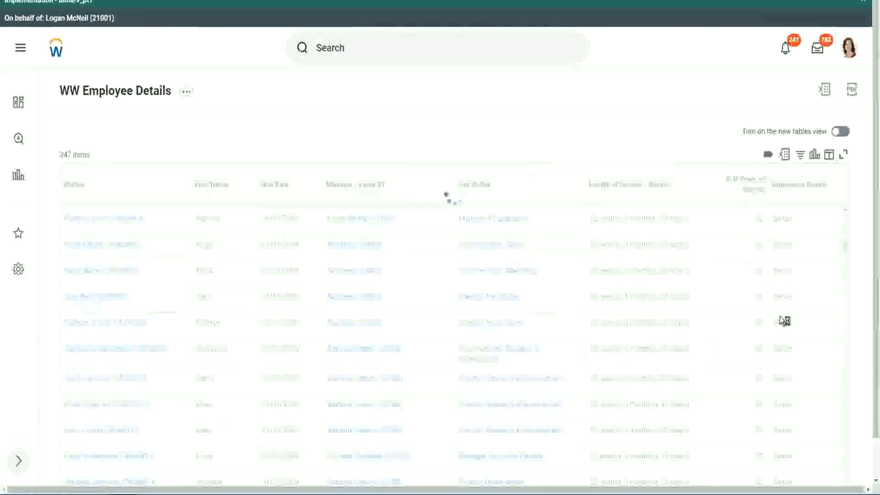
{"action": "scroll", "coordinate": [783, 321], "scroll_direction": "down", "scroll_amount": 1}
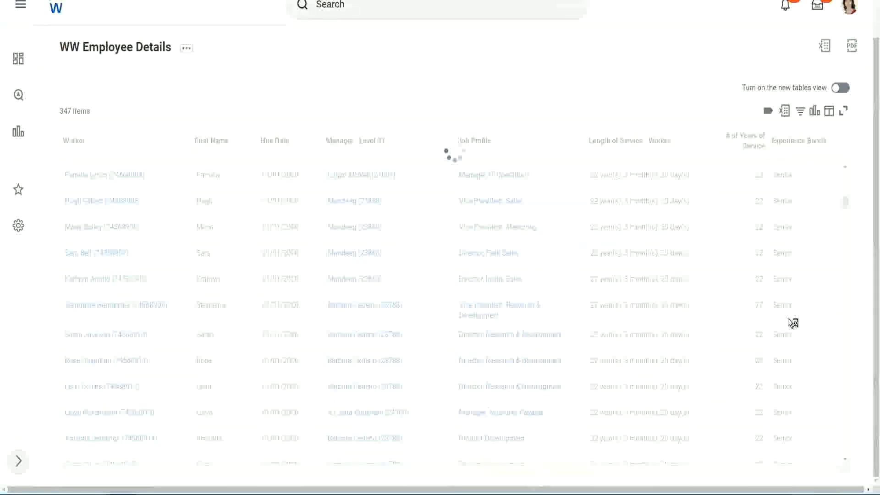
{"action": "scroll", "coordinate": [816, 259], "scroll_direction": "down", "scroll_amount": 5}
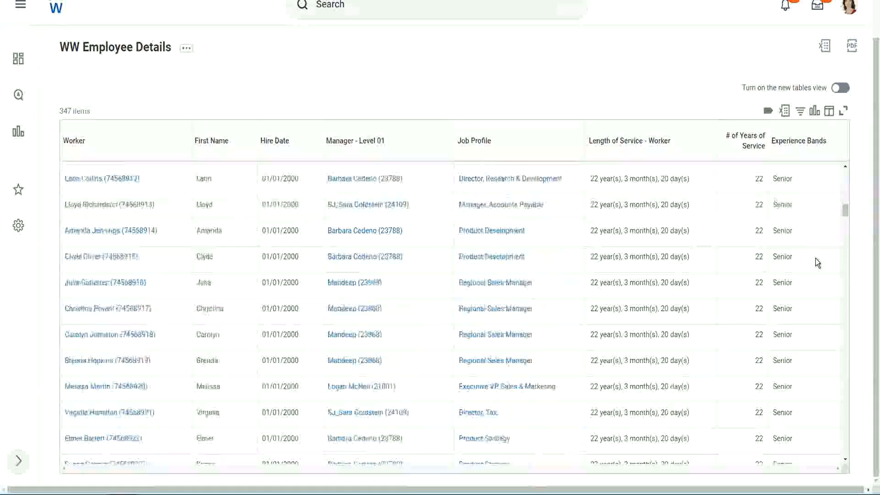
{"action": "scroll", "coordinate": [816, 258], "scroll_direction": "down", "scroll_amount": 3}
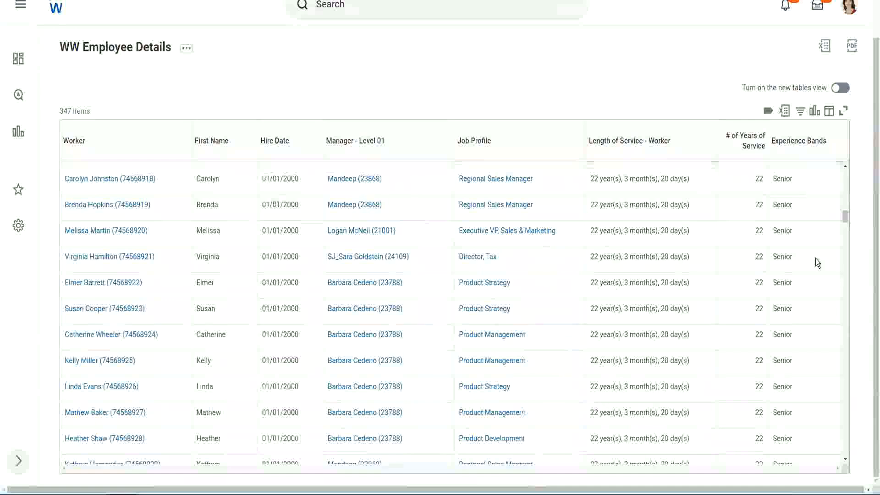
{"action": "scroll", "coordinate": [815, 258], "scroll_direction": "down", "scroll_amount": 5}
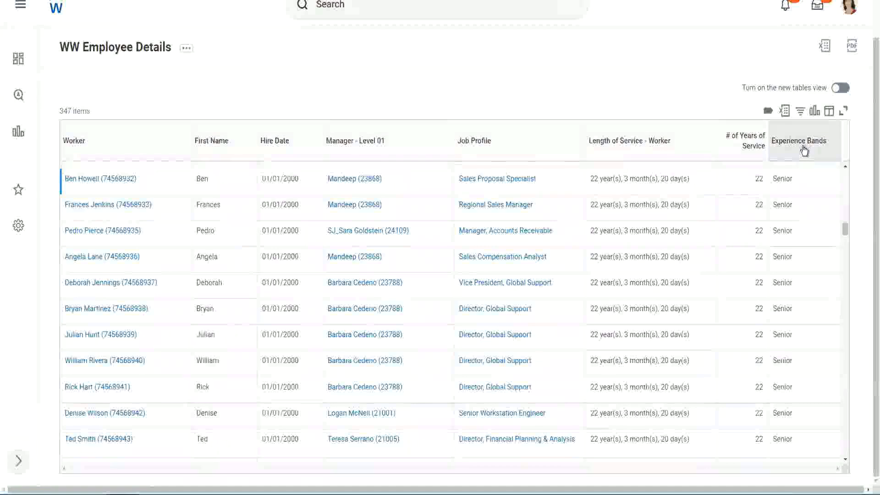
- Filter the Experience Bands column for values containing Amateur
{"action": "left_click", "coordinate": [802, 148]}
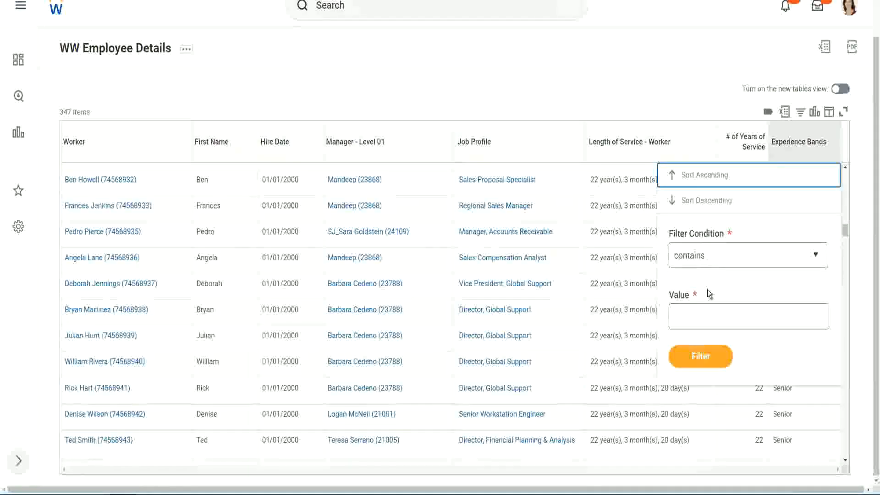
{"action": "left_click", "coordinate": [698, 309]}
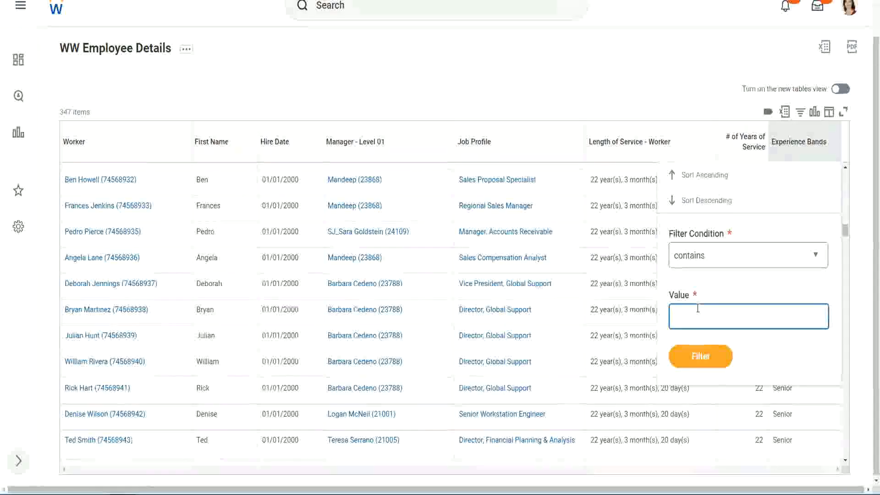
{"action": "type", "text": "Amate"}
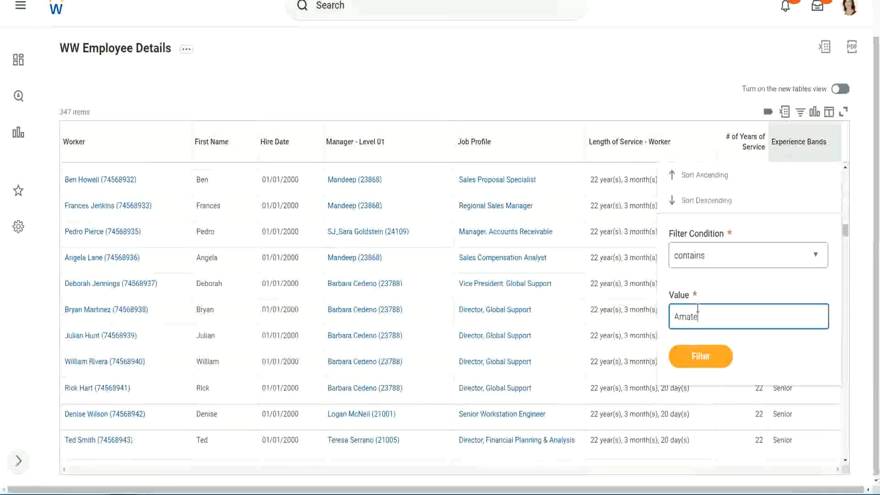
{"action": "type", "text": "ur"}
{"action": "left_click", "coordinate": [694, 361]}
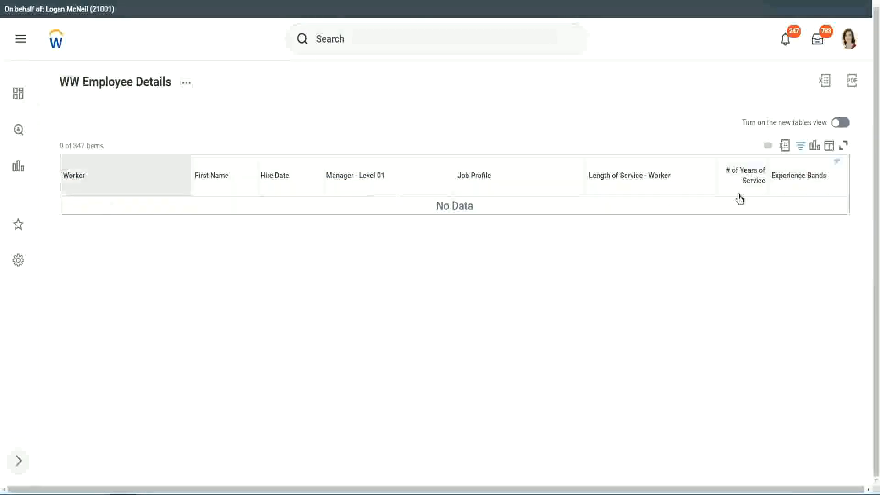
- Change the Experience Bands filter value to Legend and check the matching workers' hire dates and years of service
{"action": "left_click", "coordinate": [797, 177]}
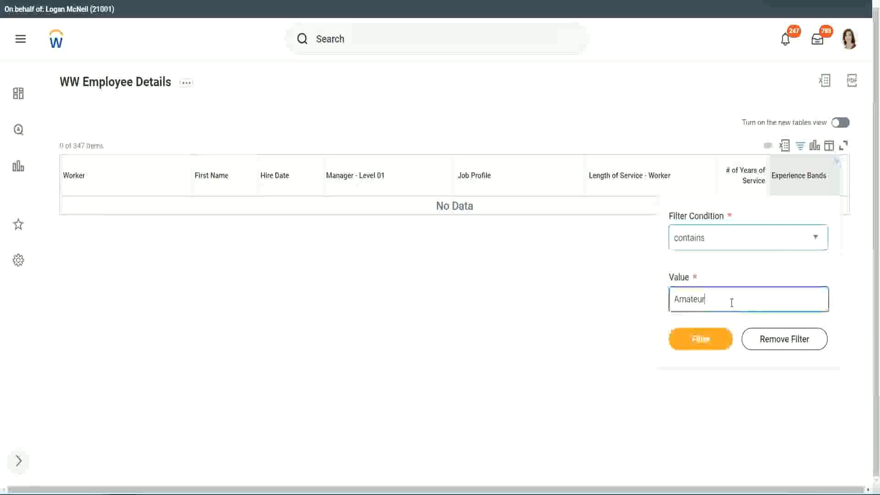
{"action": "left_click_drag", "start_coordinate": [706, 300], "coordinate": [629, 303]}
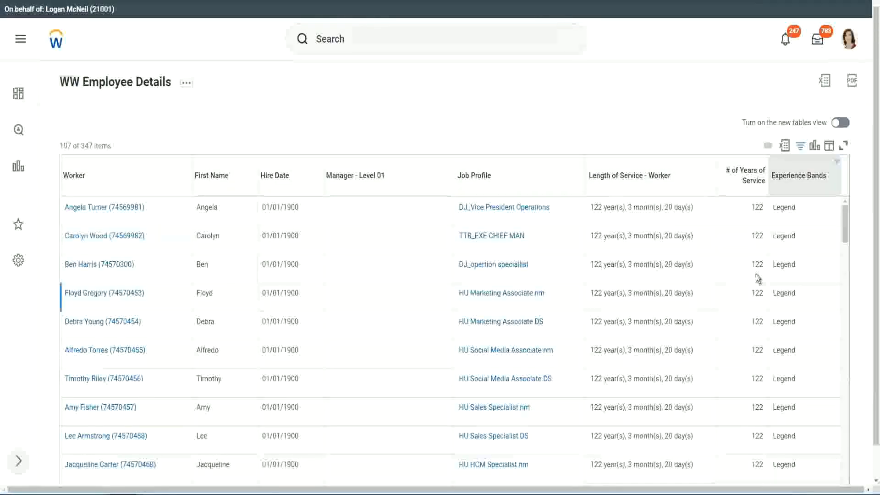
{"action": "scroll", "coordinate": [756, 274], "scroll_direction": "down", "scroll_amount": 15}
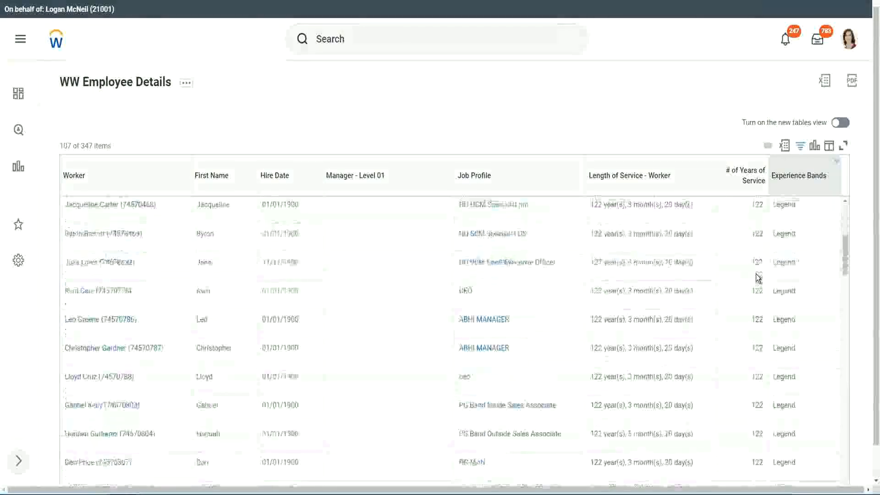
{"action": "scroll", "coordinate": [755, 273], "scroll_direction": "down", "scroll_amount": 3}
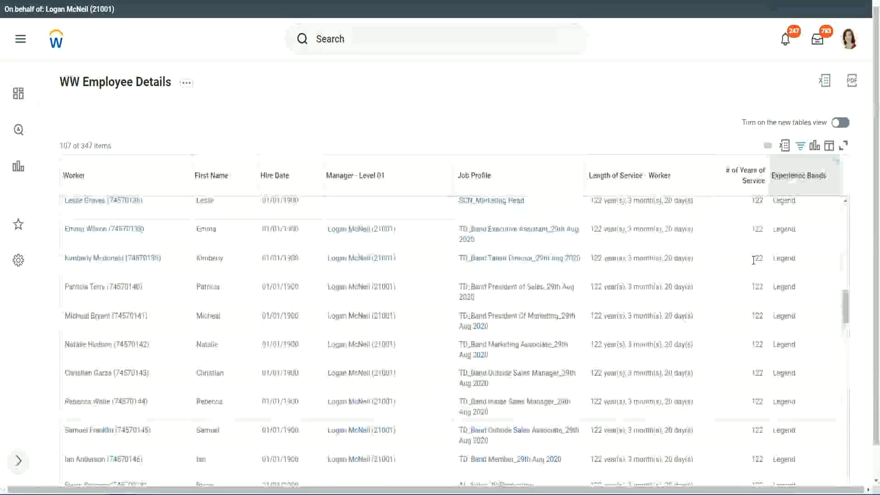
{"action": "scroll", "coordinate": [699, 264], "scroll_direction": "down", "scroll_amount": 10}
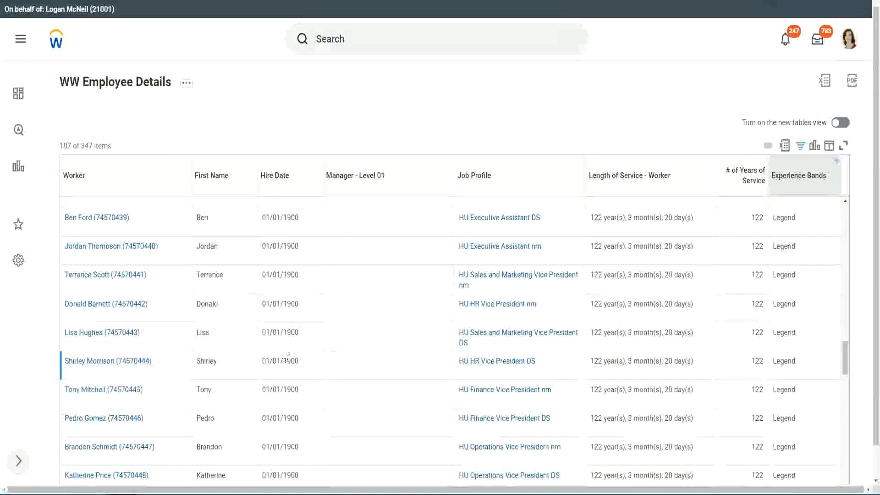
{"action": "double_click", "coordinate": [291, 361]}
{"action": "scroll", "coordinate": [749, 345], "scroll_direction": "down", "scroll_amount": 3}
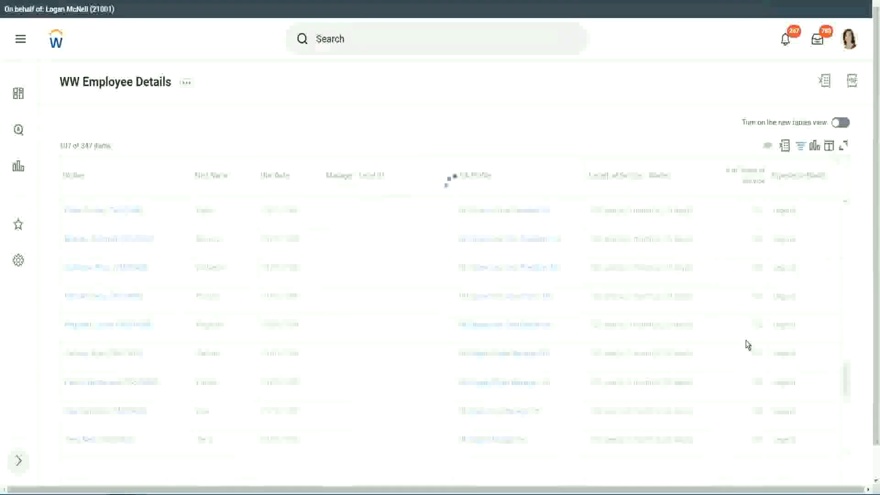
- Check the # of Years of Service values of the Legend workers through to the end of the filtered results
{"action": "scroll", "coordinate": [748, 345], "scroll_direction": "down", "scroll_amount": 3}
{"action": "scroll", "coordinate": [747, 340], "scroll_direction": "down", "scroll_amount": 10}
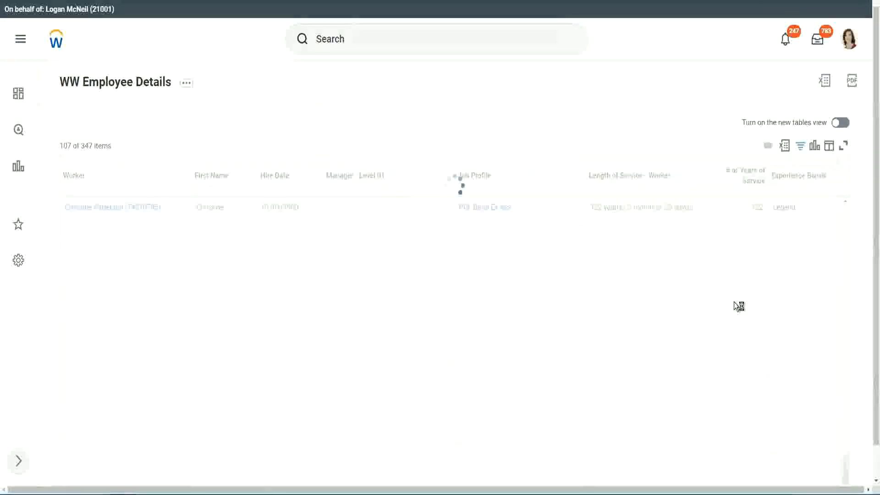
{"action": "scroll", "coordinate": [734, 301], "scroll_direction": "down", "scroll_amount": 5}
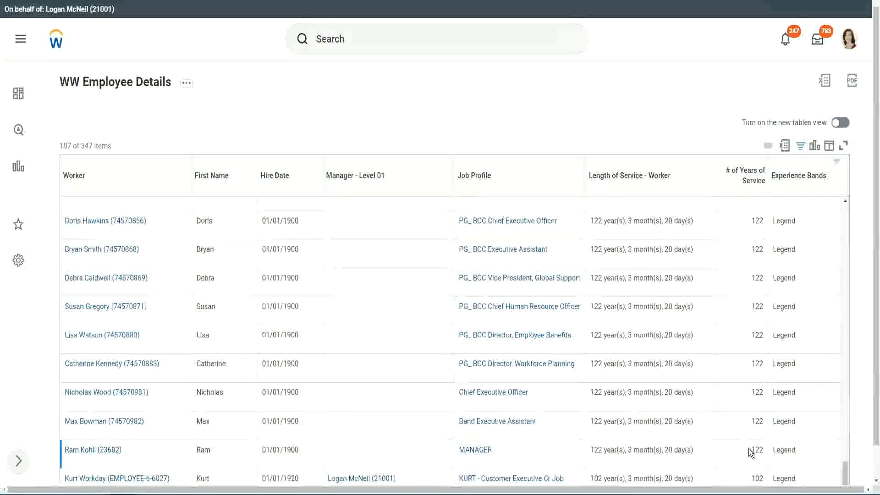
{"action": "double_click", "coordinate": [756, 478]}
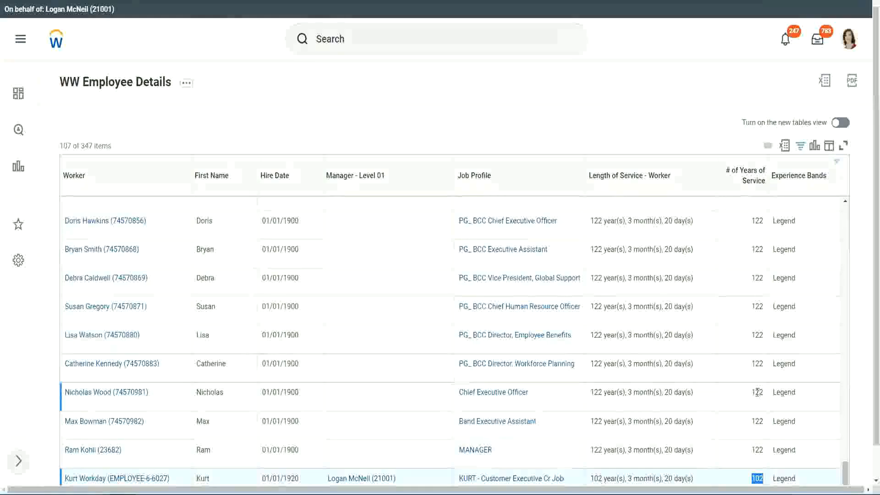
{"action": "left_click_drag", "start_coordinate": [756, 392], "coordinate": [763, 392]}
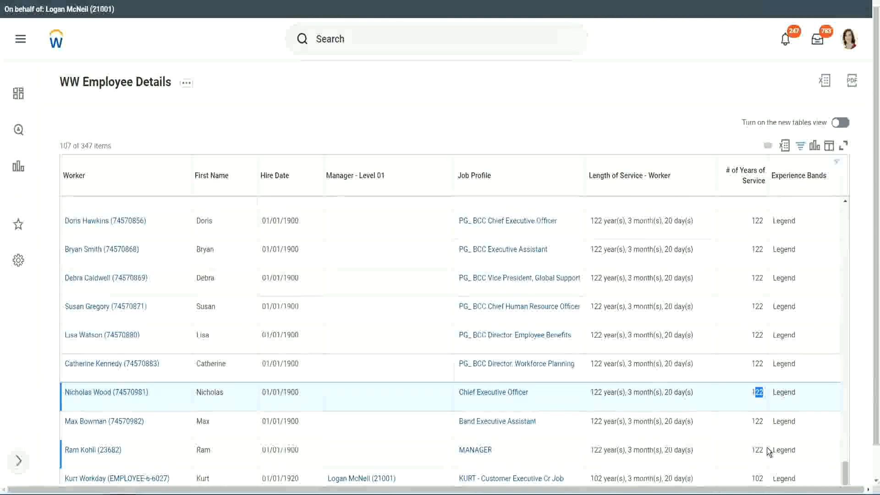
{"action": "left_click", "coordinate": [738, 364]}
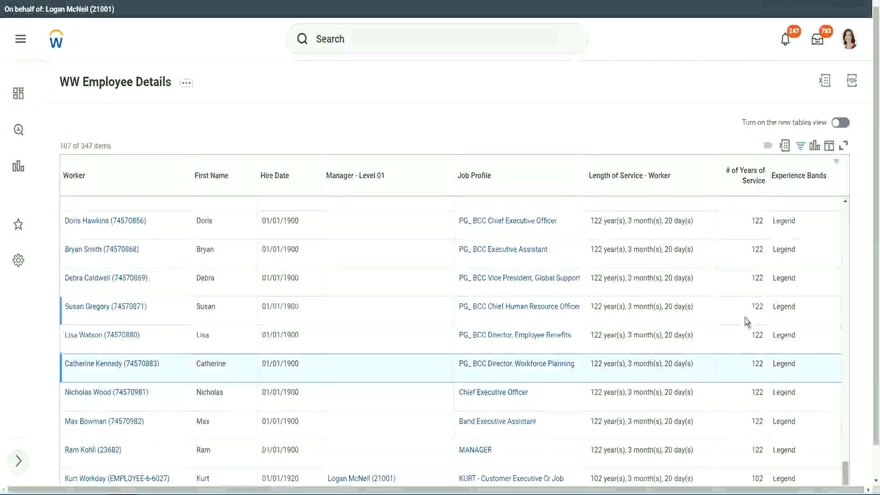
- Change the Experience Bands filter value to Experienced, keeping the contains condition, and apply it
{"action": "left_click", "coordinate": [805, 180]}
{"action": "left_click", "coordinate": [720, 351]}
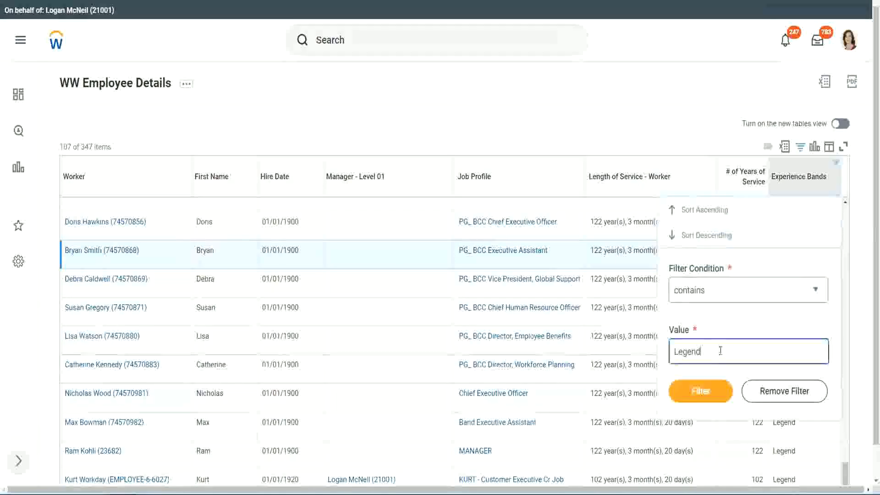
{"action": "double_click", "coordinate": [720, 351]}
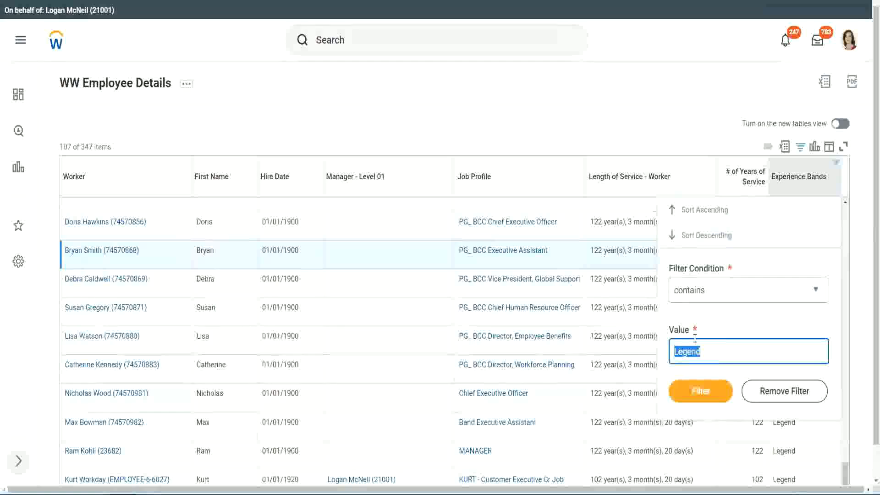
{"action": "type", "text": "Ex"}
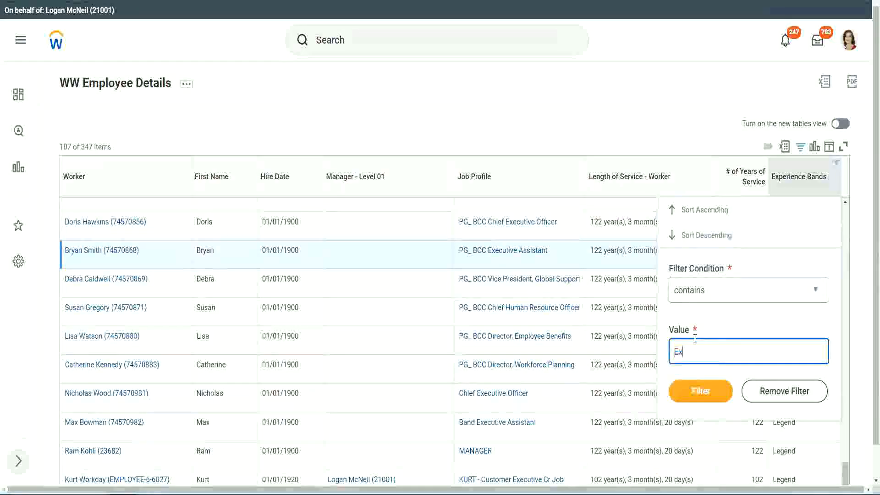
{"action": "type", "text": "per"}
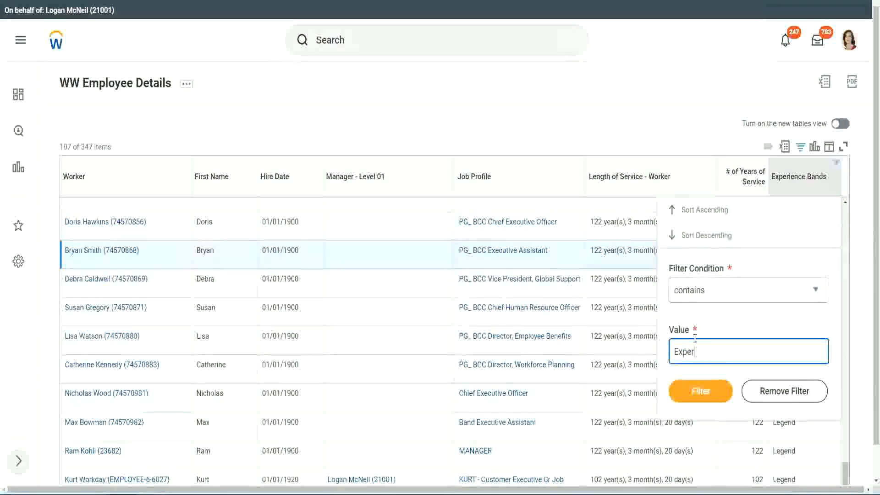
{"action": "type", "text": "ienced"}
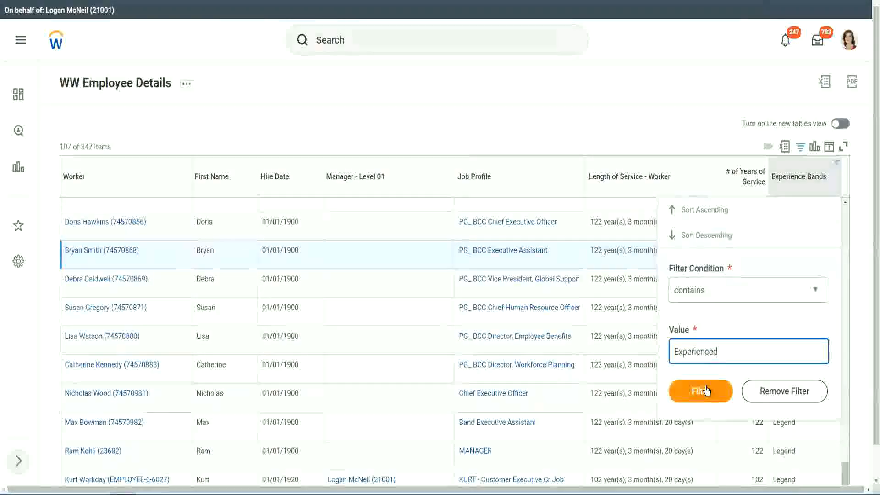
{"action": "left_click", "coordinate": [705, 390]}
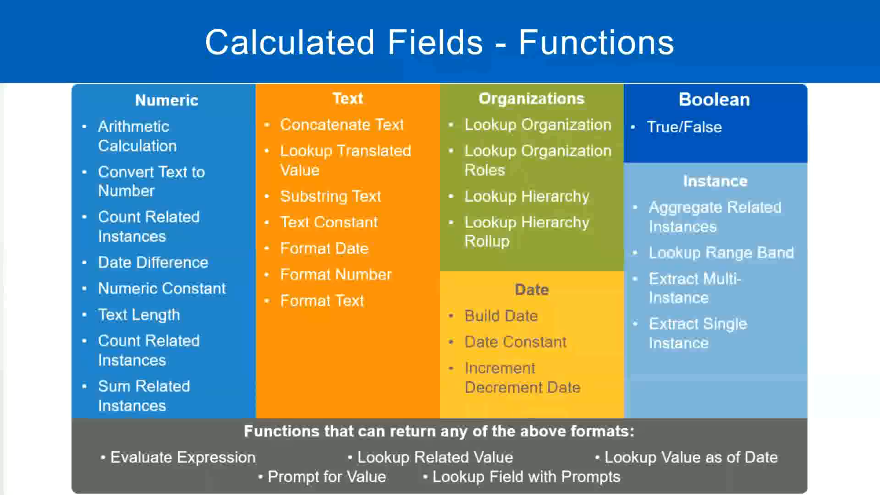
- Switch to the Notepad++ notes and check the 8 - 15 years range defined for the Experienced band
{"action": "key", "text": "alt+Tab"}
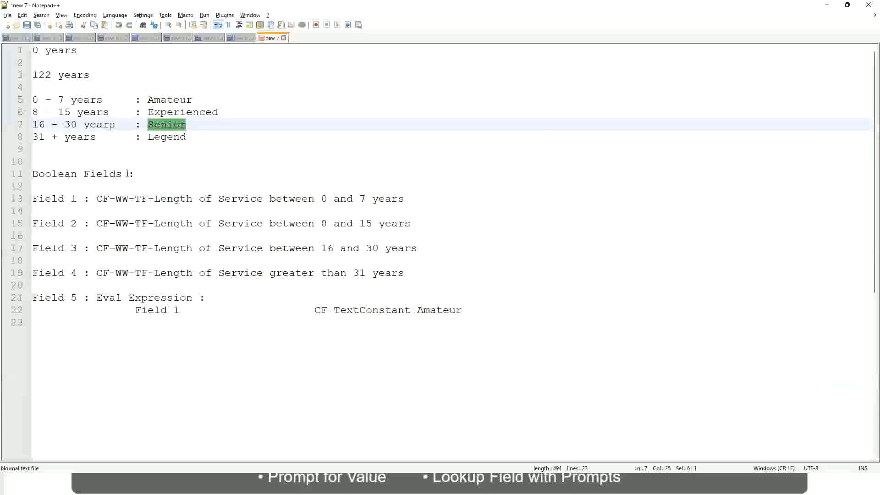
{"action": "left_click_drag", "start_coordinate": [39, 113], "coordinate": [69, 112]}
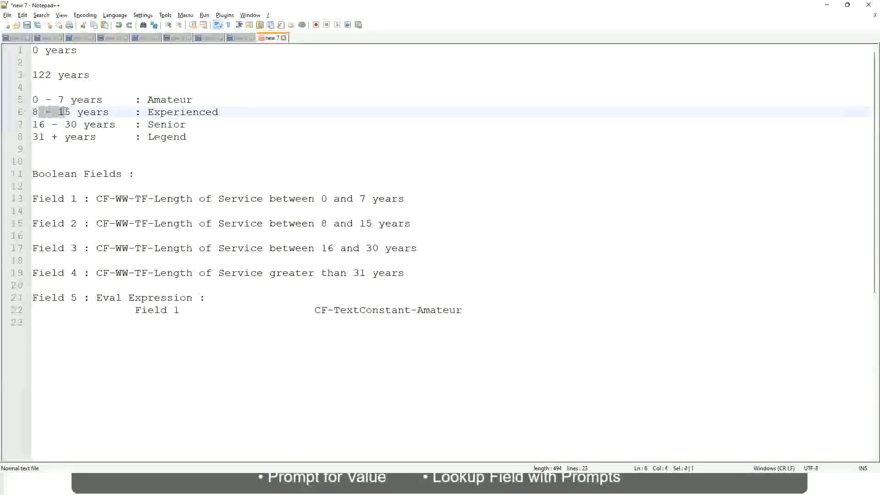
{"action": "left_click", "coordinate": [71, 113]}
{"action": "left_click", "coordinate": [101, 113]}
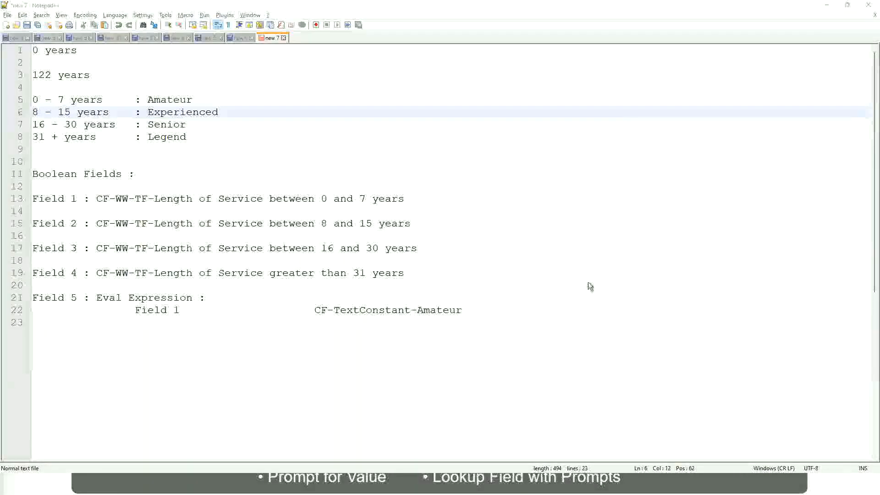
- Switch back to Workday and check the Experienced workers' # of Years of Service against the 8 - 15 years range
{"action": "key", "text": "alt+Tab"}
{"action": "scroll", "coordinate": [762, 340], "scroll_direction": "down", "scroll_amount": 4}
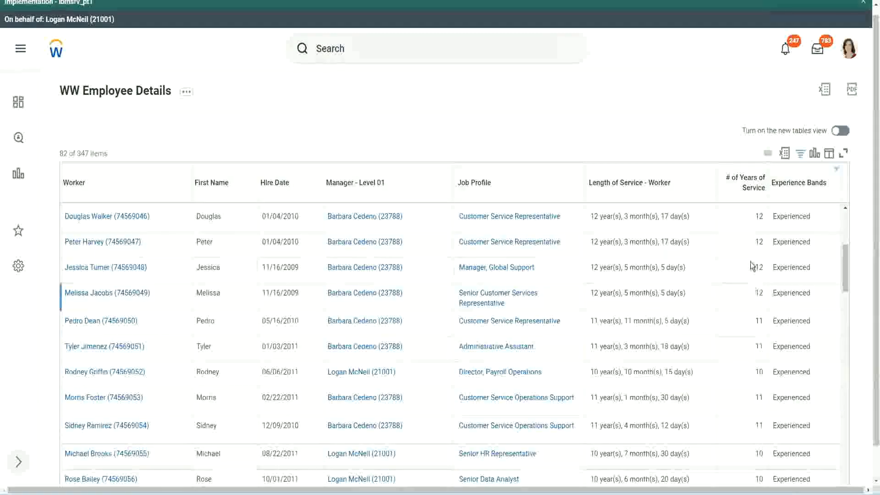
{"action": "double_click", "coordinate": [779, 242]}
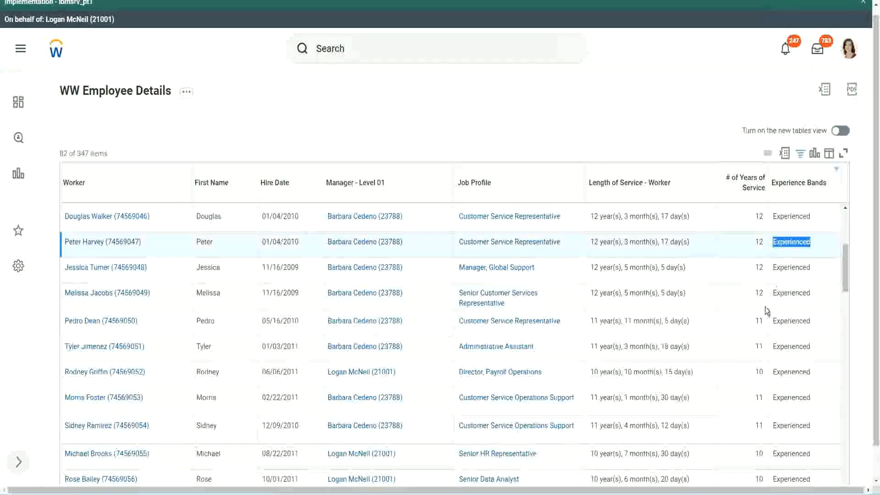
{"action": "scroll", "coordinate": [761, 321], "scroll_direction": "down", "scroll_amount": 2}
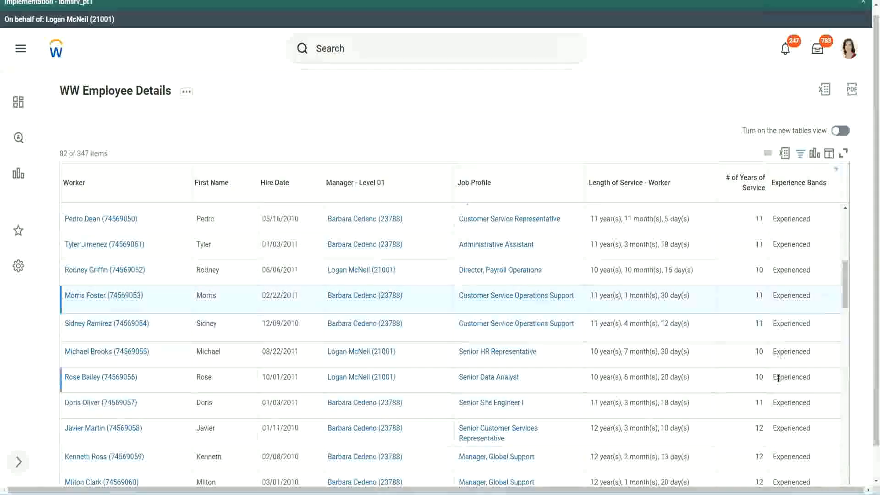
{"action": "scroll", "coordinate": [779, 378], "scroll_direction": "down", "scroll_amount": 8}
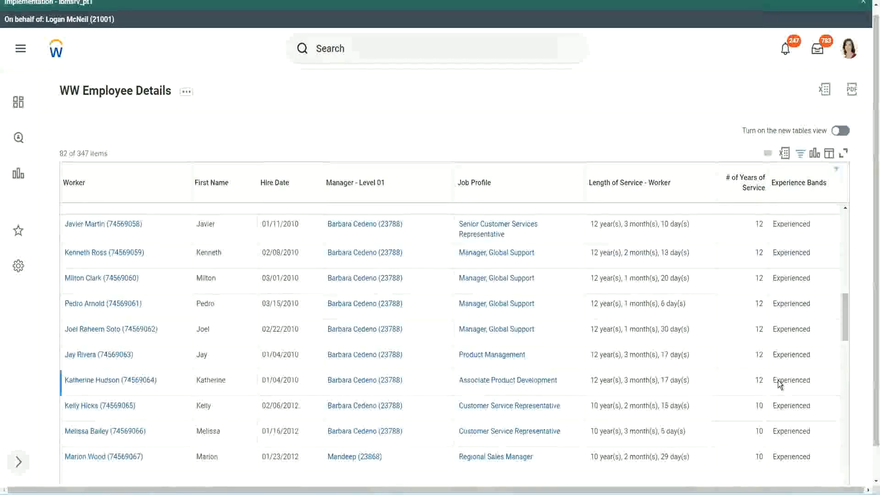